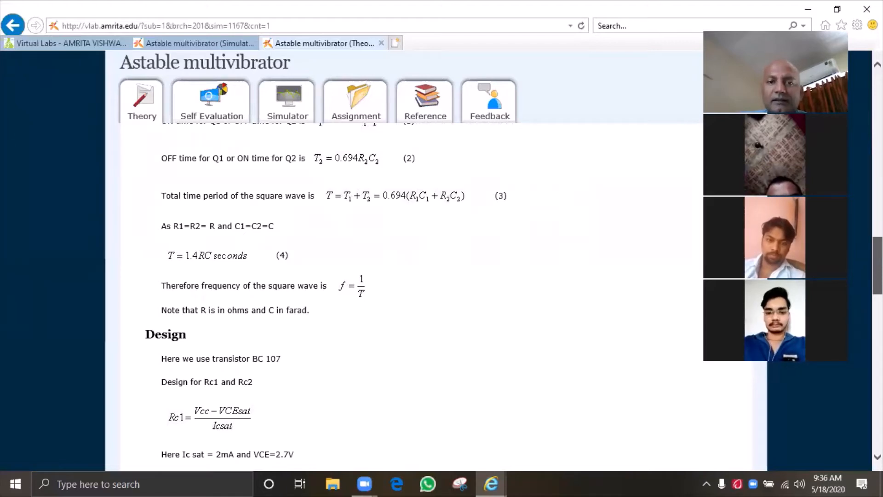
Step: Review the transistor and resistor design formulas and the waveforms in the astable multivibrator theory
{"action": "scroll", "coordinate": [404, 294], "scroll_direction": "down", "scroll_amount": 3}
{"action": "scroll", "coordinate": [405, 294], "scroll_direction": "down", "scroll_amount": 3}
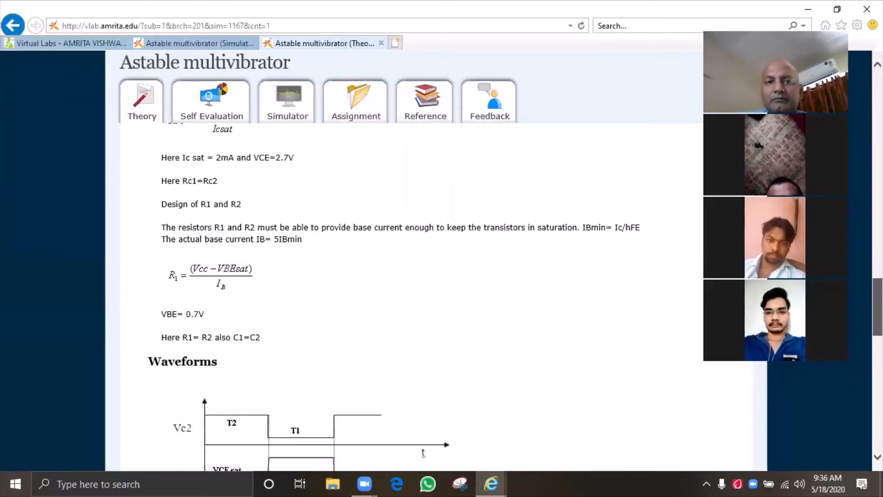
{"action": "scroll", "coordinate": [404, 294], "scroll_direction": "down", "scroll_amount": 5}
{"action": "scroll", "coordinate": [404, 295], "scroll_direction": "down", "scroll_amount": 1}
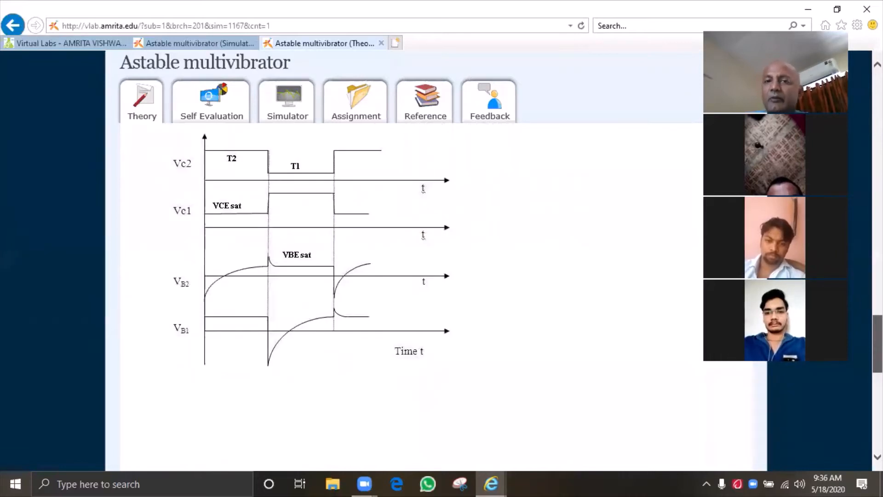
{"action": "scroll", "coordinate": [405, 294], "scroll_direction": "up", "scroll_amount": 1}
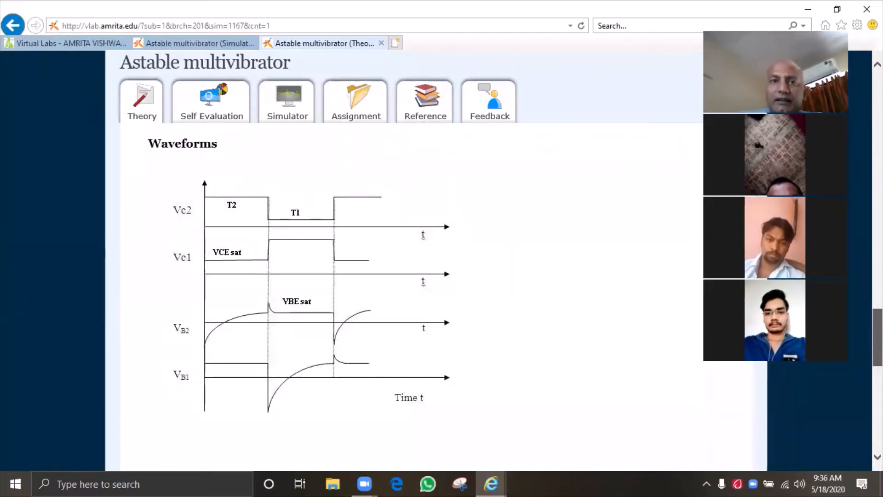
{"action": "scroll", "coordinate": [405, 294], "scroll_direction": "up", "scroll_amount": 5}
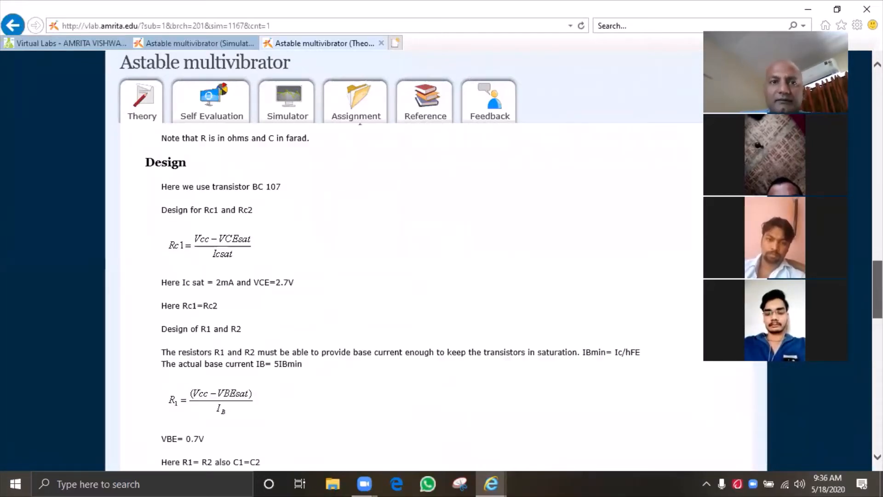
Step: Open the astable multivibrator simulator and place a battery above the breadboard
{"action": "left_click", "coordinate": [287, 117]}
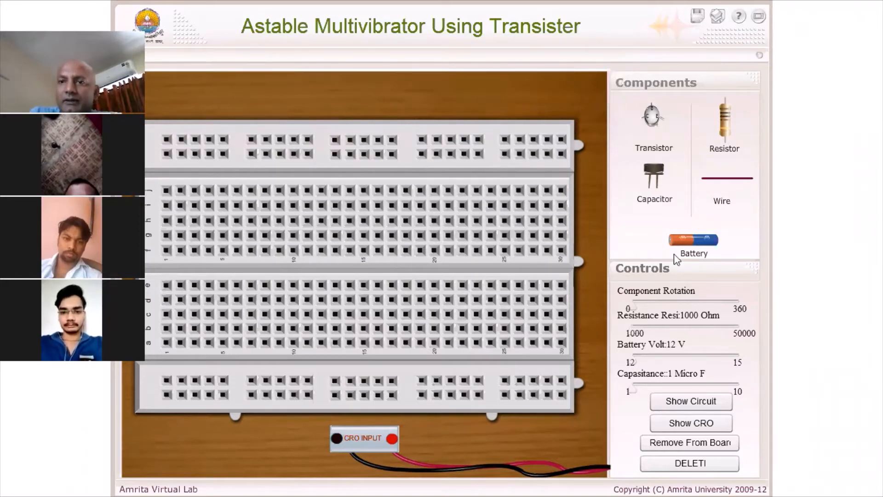
{"action": "left_click_drag", "start_coordinate": [696, 242], "coordinate": [342, 96]}
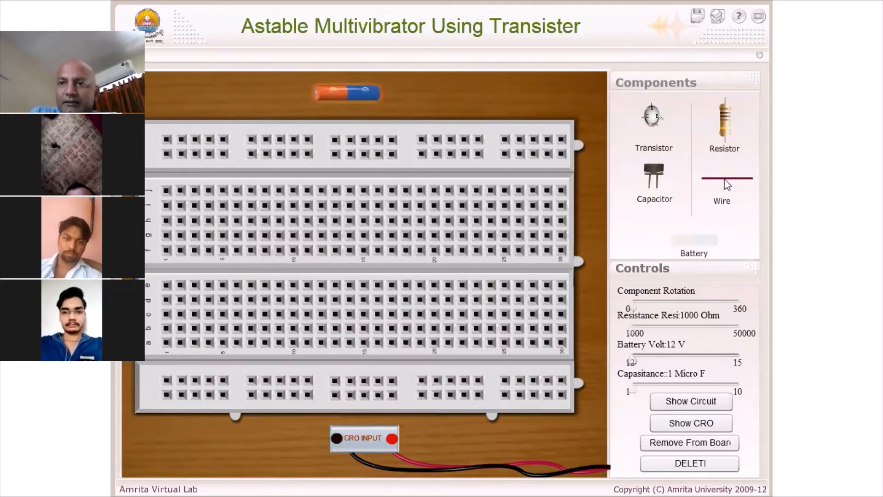
Step: Wire the battery's orange end to the first hole in the first row of the breadboard's upper rail
{"action": "left_click_drag", "start_coordinate": [716, 185], "coordinate": [251, 106]}
{"action": "left_click_drag", "start_coordinate": [318, 92], "coordinate": [315, 101]}
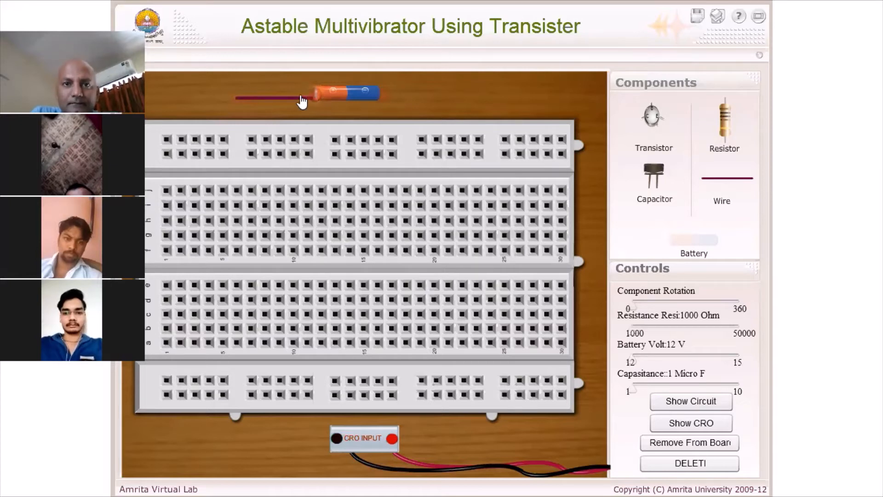
{"action": "left_click_drag", "start_coordinate": [304, 98], "coordinate": [295, 97]}
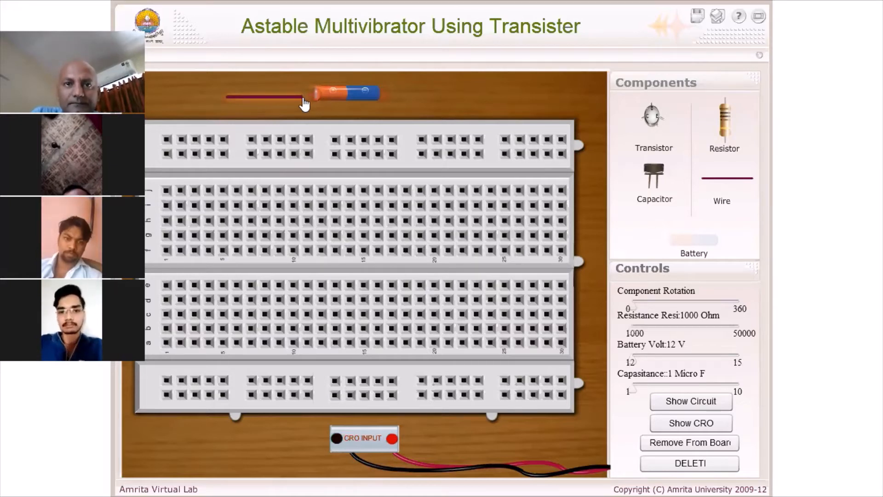
{"action": "left_click_drag", "start_coordinate": [303, 99], "coordinate": [307, 96]}
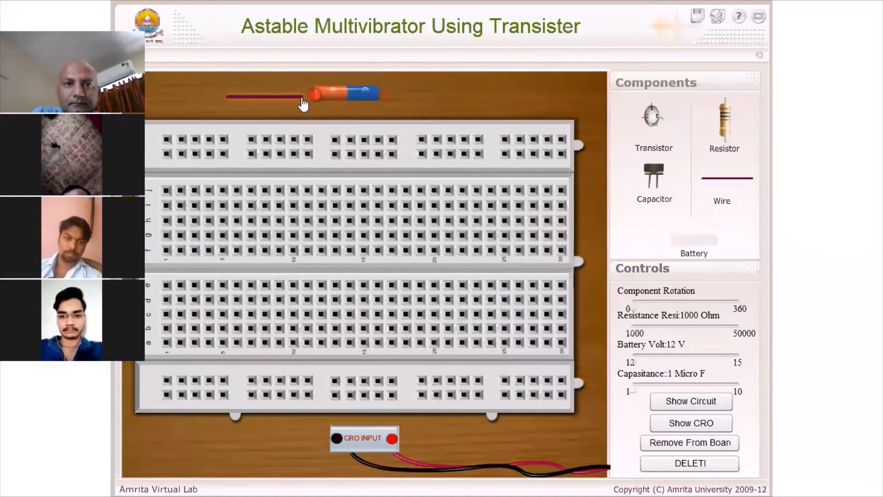
{"action": "left_click_drag", "start_coordinate": [303, 98], "coordinate": [313, 96]}
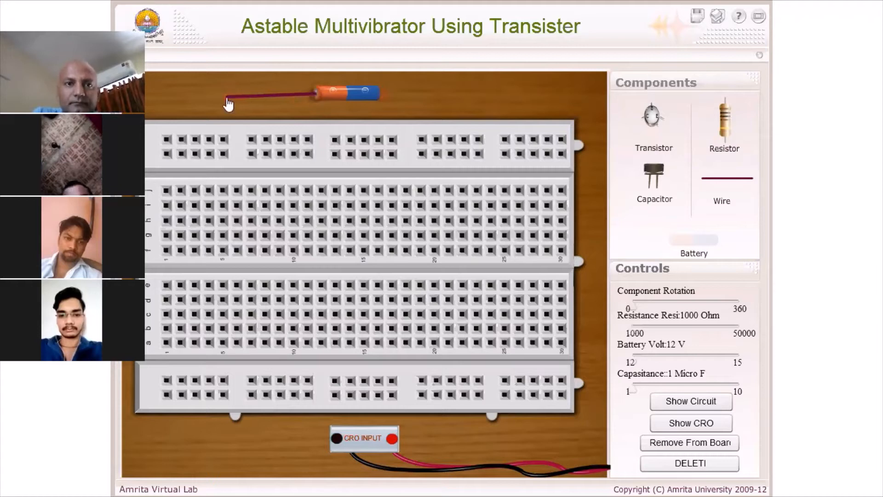
{"action": "left_click_drag", "start_coordinate": [227, 104], "coordinate": [167, 142]}
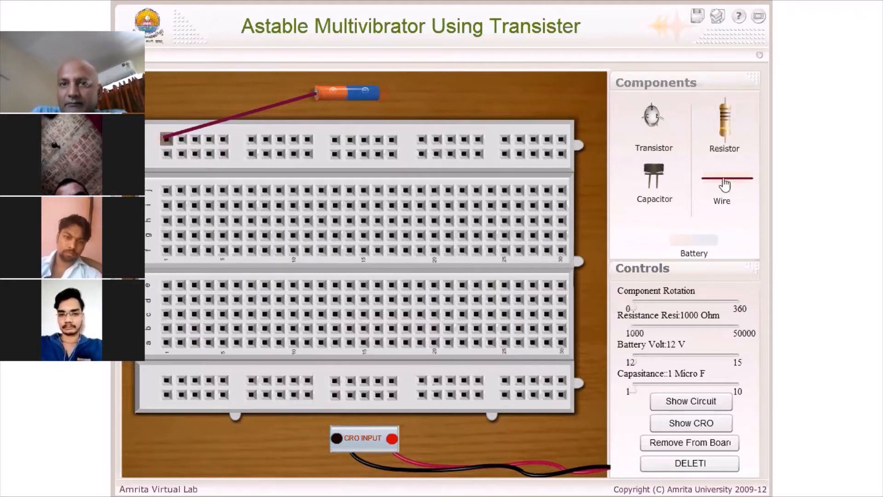
Step: Wire the battery's blue end to the last hole in the upper rail's second row, and delete that wire
{"action": "left_click_drag", "start_coordinate": [724, 184], "coordinate": [383, 97]}
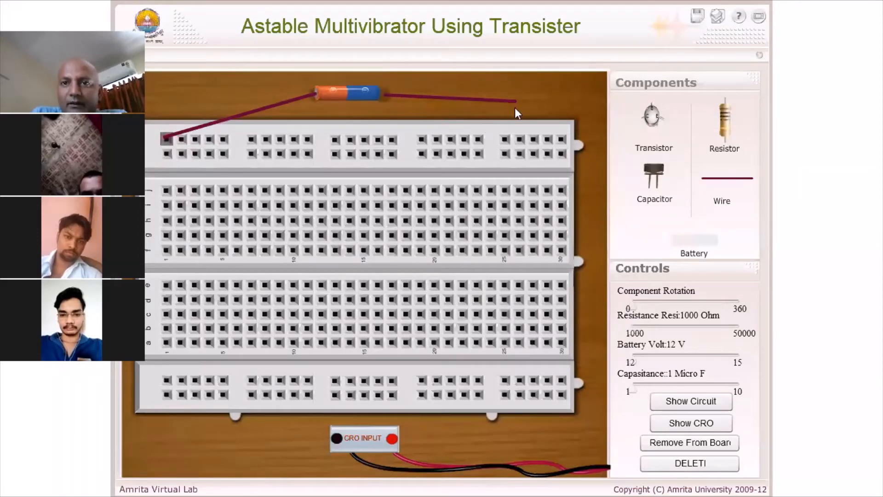
{"action": "left_click_drag", "start_coordinate": [514, 105], "coordinate": [562, 158]}
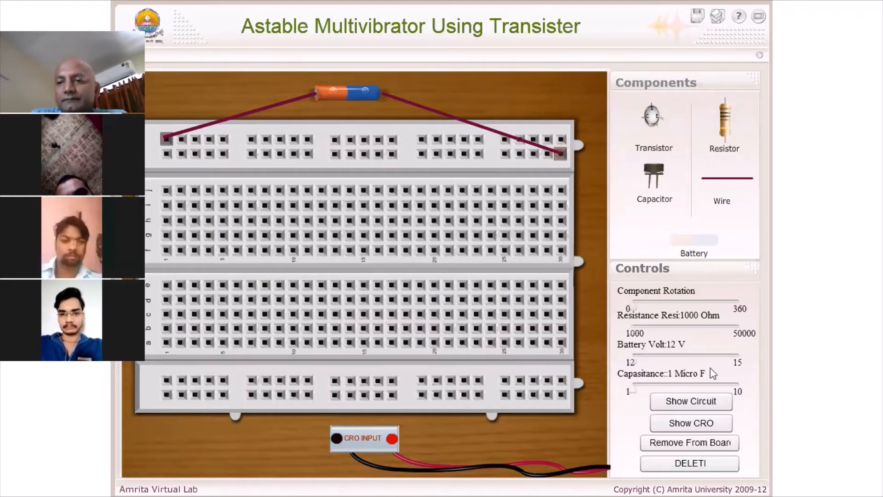
{"action": "left_click", "coordinate": [703, 464]}
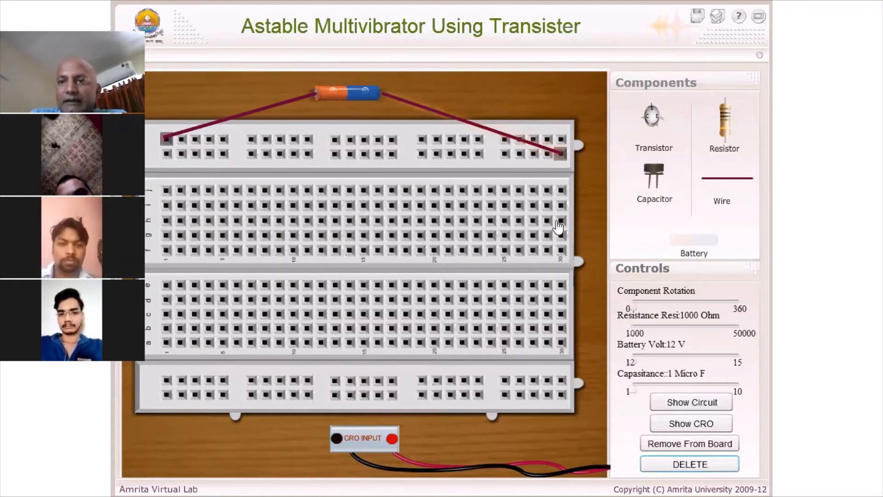
Step: Try wiring the battery's blue end to the last hole in the upper rail's first row, and delete that wire
{"action": "left_click_drag", "start_coordinate": [728, 184], "coordinate": [383, 103]}
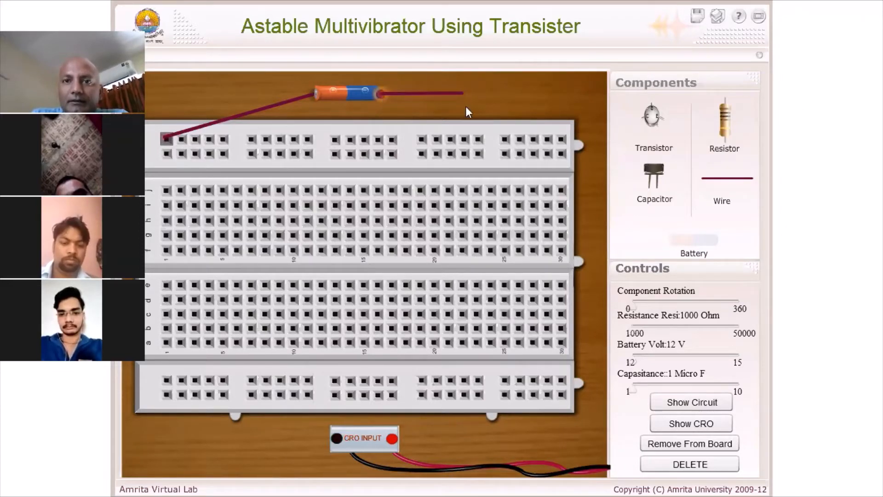
{"action": "left_click_drag", "start_coordinate": [461, 97], "coordinate": [561, 143]}
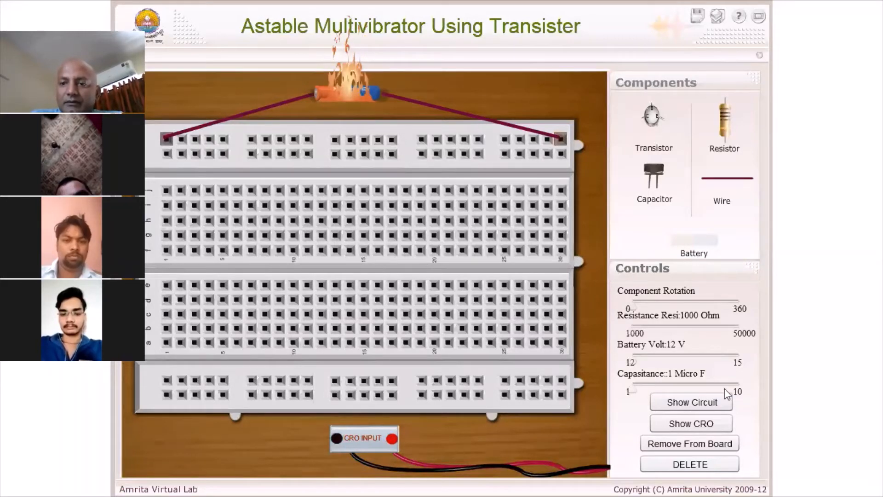
{"action": "left_click", "coordinate": [702, 462]}
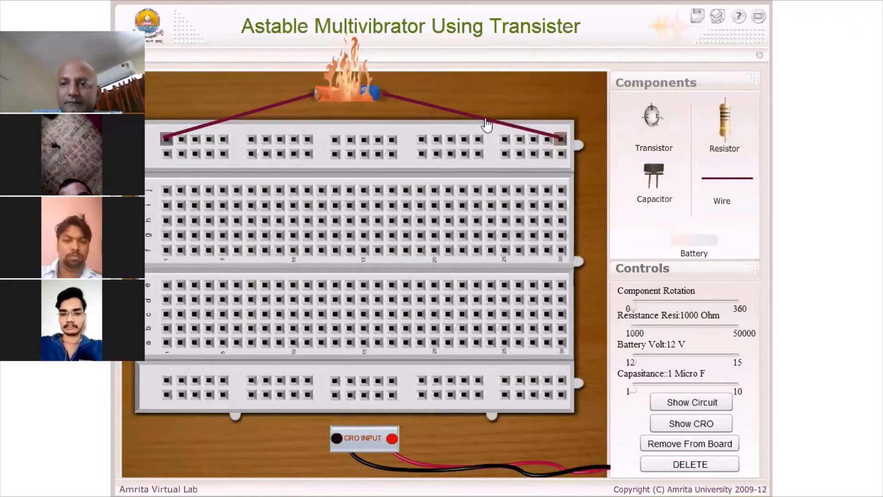
{"action": "left_click", "coordinate": [674, 465]}
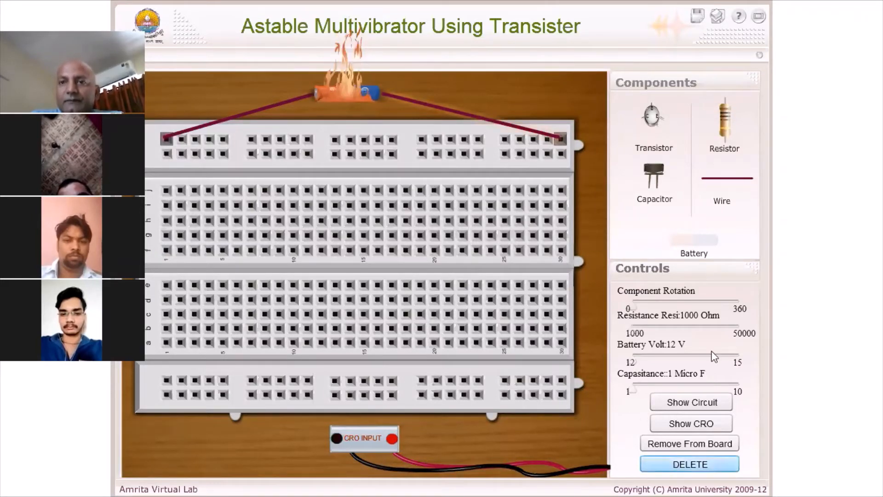
Step: Connect a new wire from the battery's blue end to the last hole in the upper rail's second row
{"action": "left_click_drag", "start_coordinate": [730, 178], "coordinate": [383, 100]}
{"action": "left_click", "coordinate": [532, 100]}
{"action": "left_click_drag", "start_coordinate": [532, 100], "coordinate": [559, 158]}
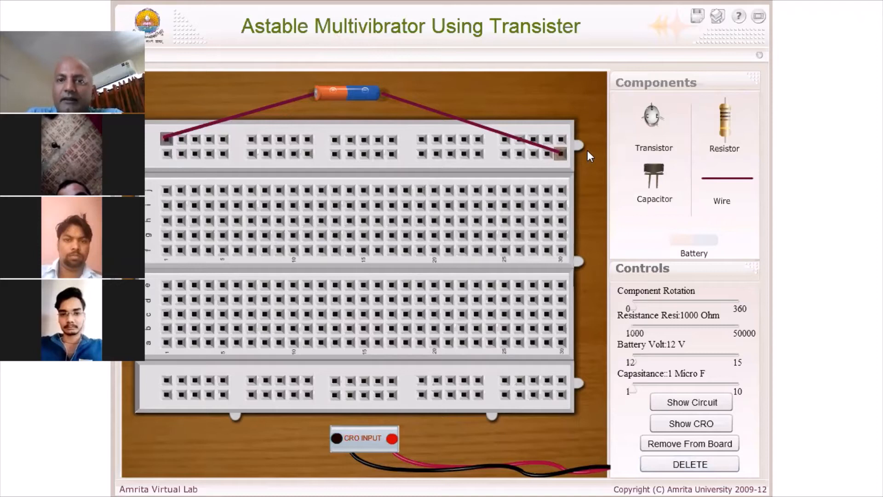
Step: Place four resistors vertically between the upper rail and row j, at columns 5, 10, 16 and 21
{"action": "left_click_drag", "start_coordinate": [725, 123], "coordinate": [221, 174]}
{"action": "left_click_drag", "start_coordinate": [222, 173], "coordinate": [222, 173]}
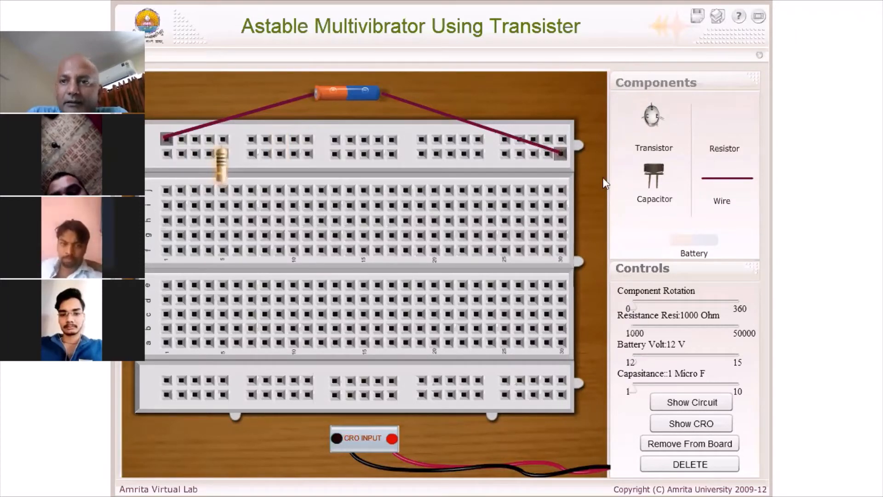
{"action": "left_click_drag", "start_coordinate": [726, 132], "coordinate": [293, 181]}
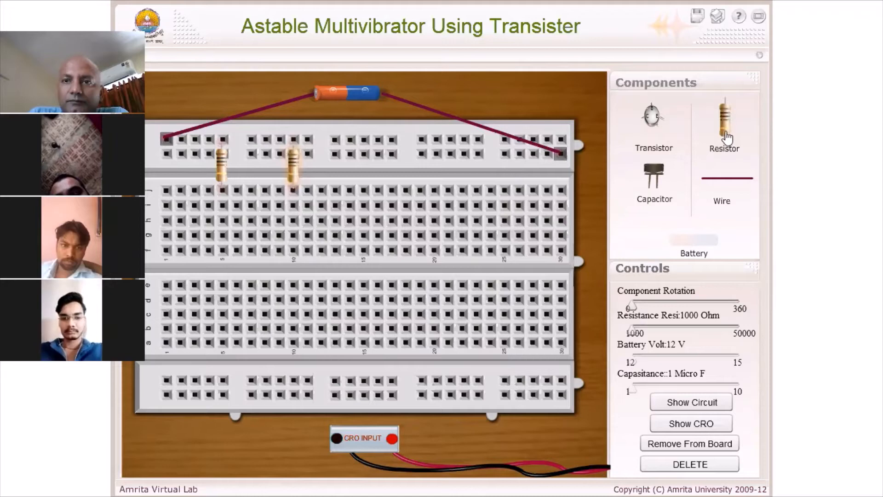
{"action": "left_click_drag", "start_coordinate": [727, 137], "coordinate": [378, 185]}
{"action": "left_click_drag", "start_coordinate": [724, 127], "coordinate": [450, 174]}
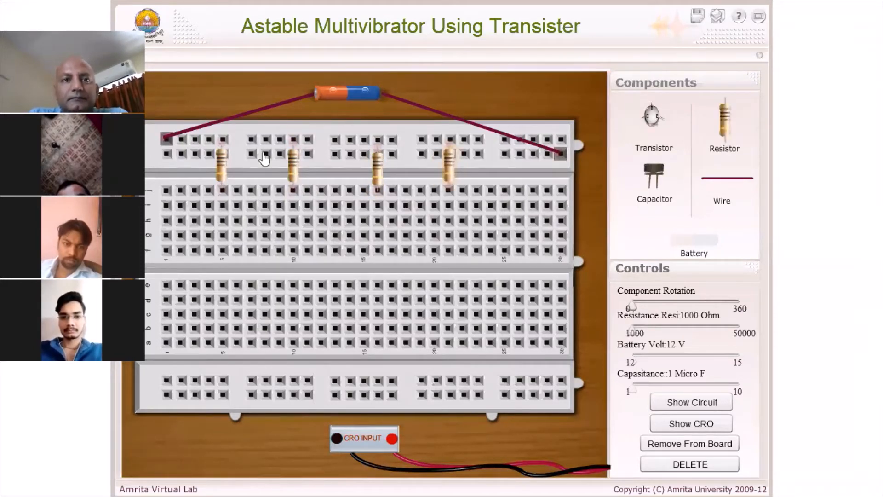
Step: Connect the leads of all four resistors to the upper rail's first row and to row j beneath them
{"action": "left_click", "coordinate": [223, 142]}
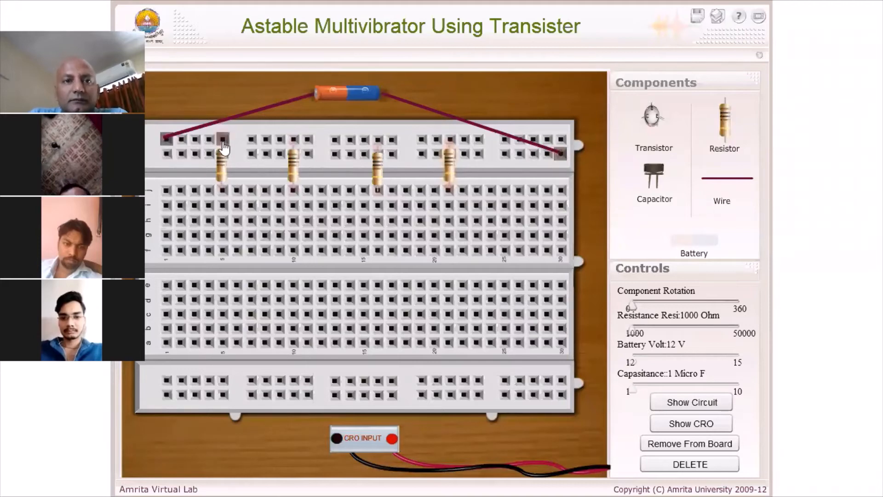
{"action": "left_click", "coordinate": [223, 192]}
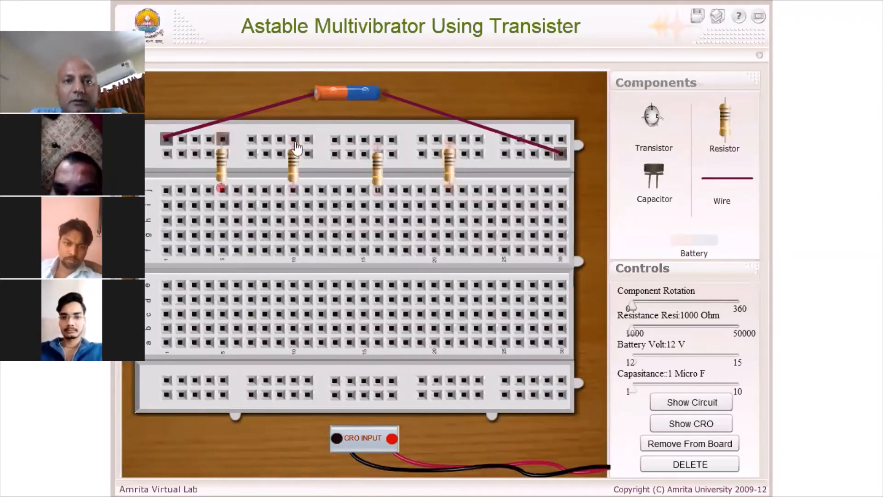
{"action": "left_click", "coordinate": [292, 191]}
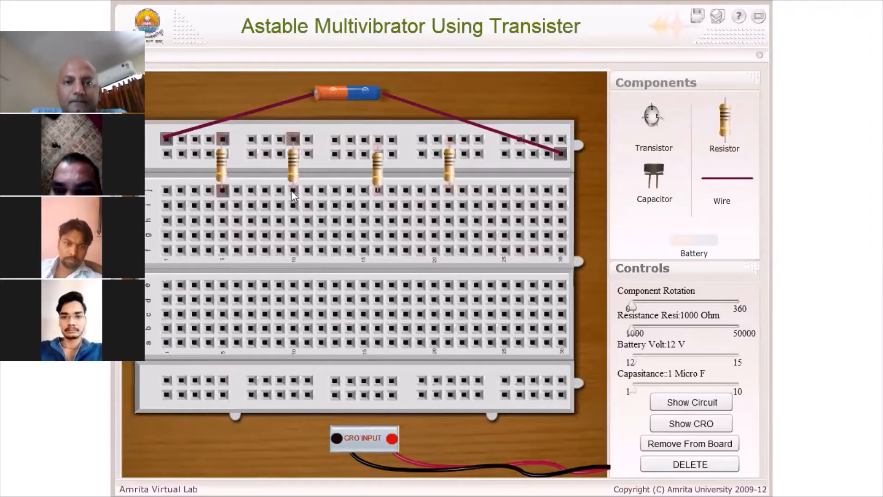
{"action": "left_click", "coordinate": [377, 141]}
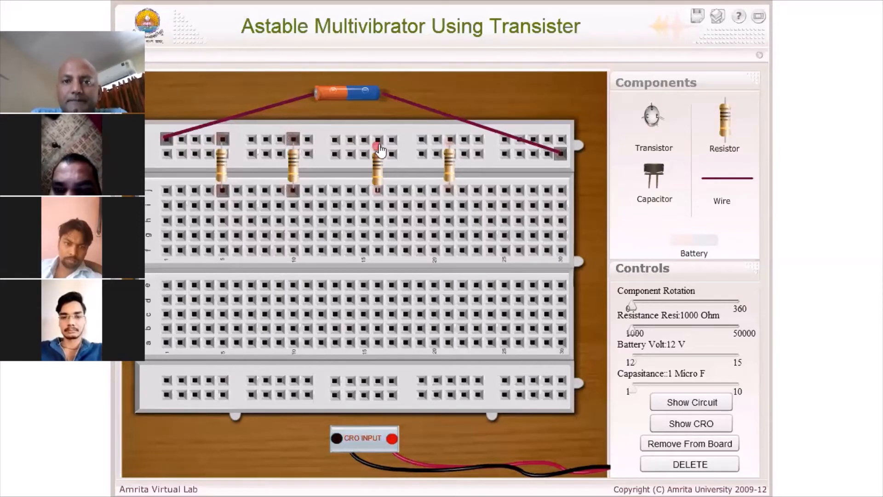
{"action": "left_click", "coordinate": [376, 192]}
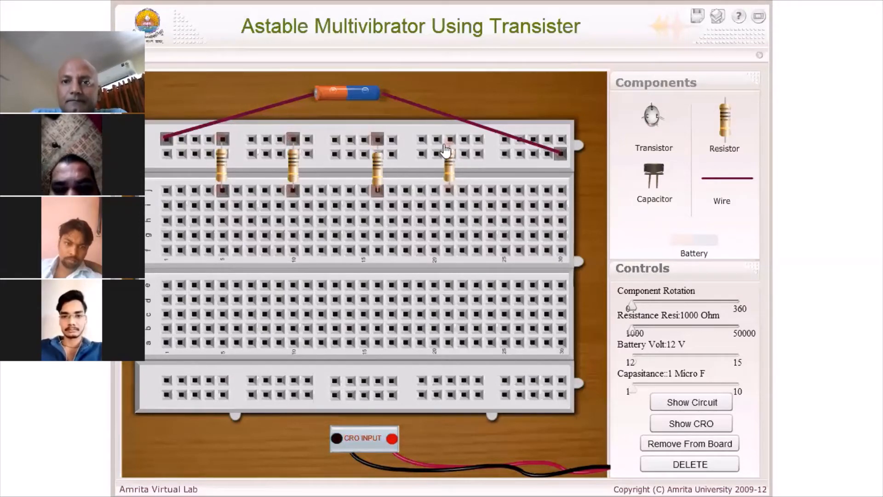
{"action": "left_click", "coordinate": [452, 141]}
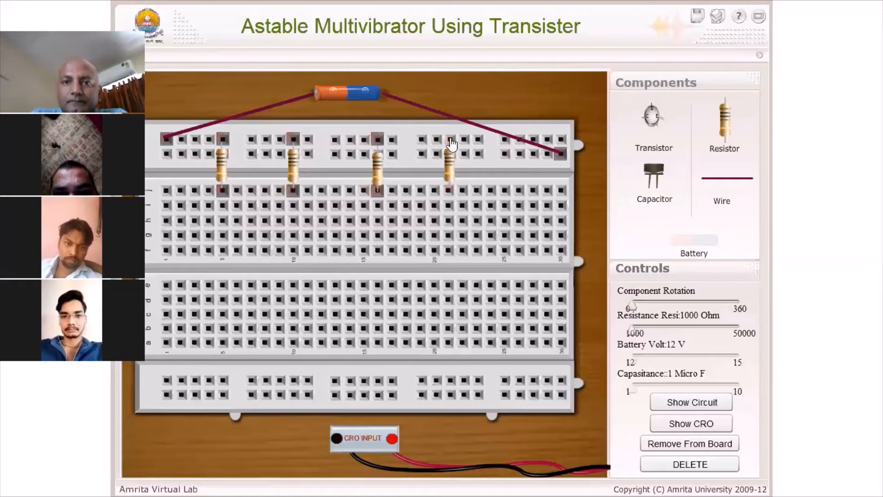
{"action": "left_click", "coordinate": [448, 192]}
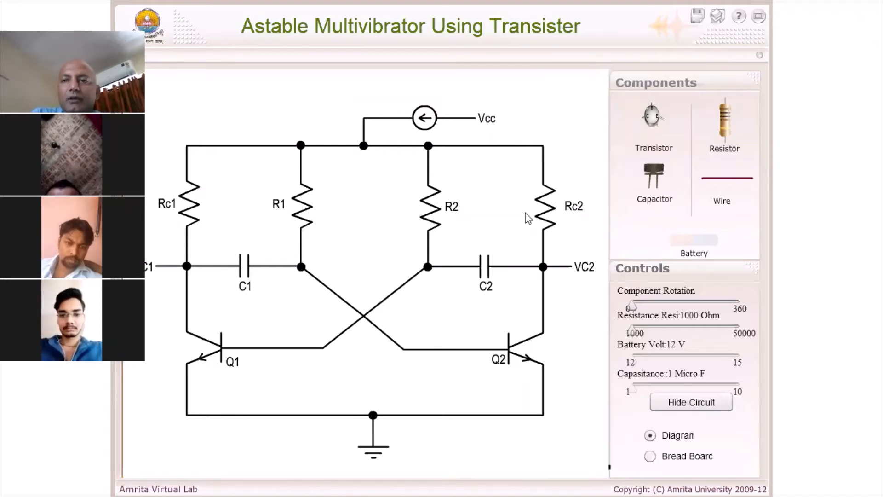
Step: Hide the circuit diagram and place two capacitors above row j, one between each neighbouring pair of resistors
{"action": "left_click", "coordinate": [696, 409]}
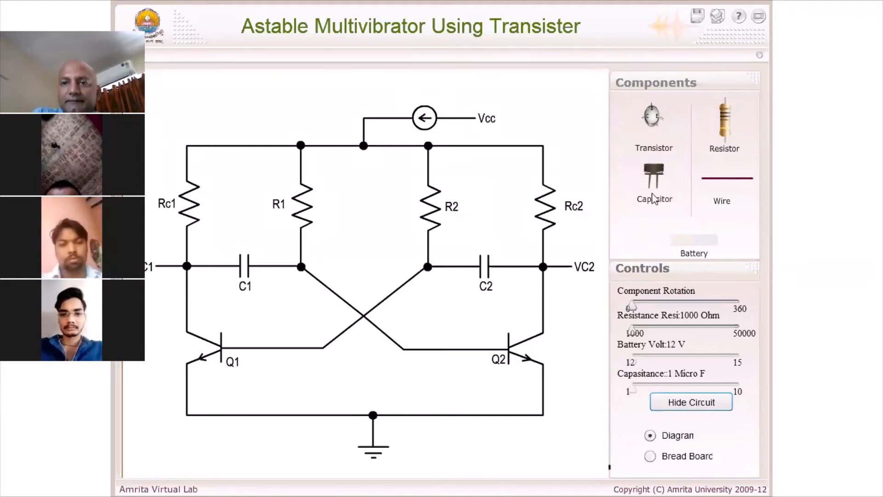
{"action": "left_click_drag", "start_coordinate": [652, 179], "coordinate": [256, 183]}
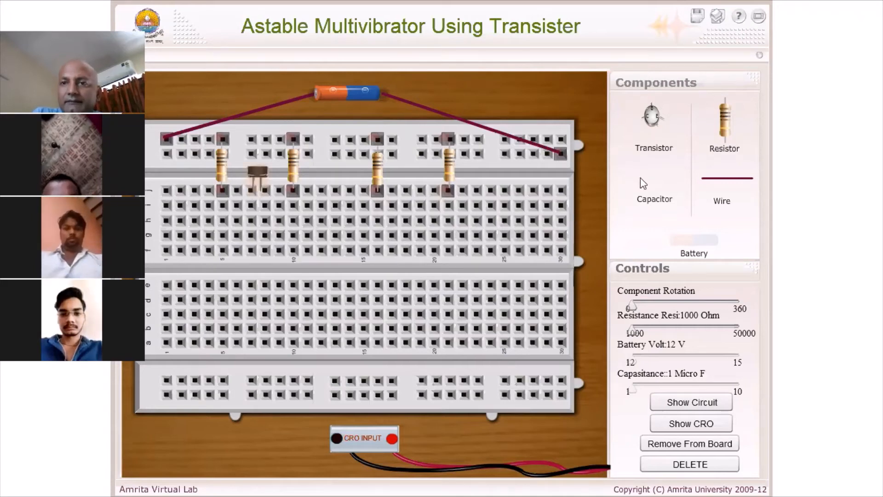
{"action": "left_click", "coordinate": [640, 177]}
{"action": "left_click_drag", "start_coordinate": [652, 175], "coordinate": [410, 174]}
{"action": "left_click", "coordinate": [641, 205]}
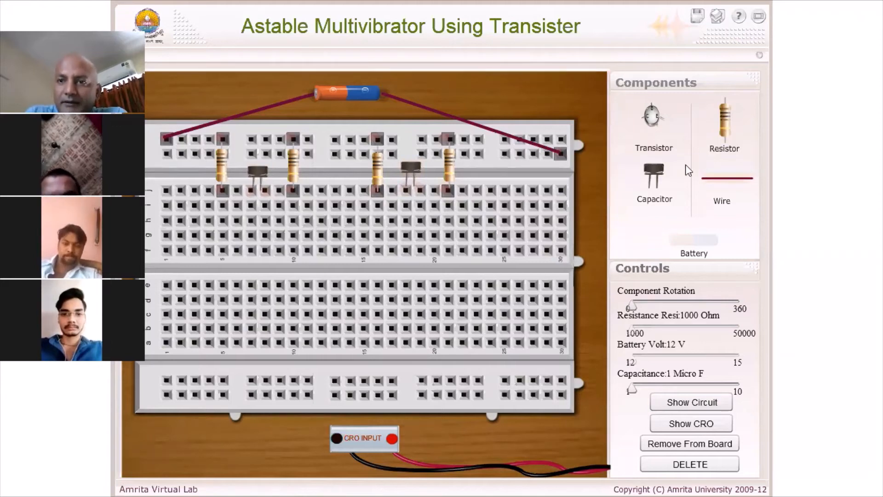
Step: Add a wire in row i connecting column 21 below the last resistor to column 19 below the second capacitor
{"action": "left_click_drag", "start_coordinate": [719, 180], "coordinate": [424, 215]}
{"action": "left_click", "coordinate": [467, 211]}
{"action": "left_click_drag", "start_coordinate": [466, 213], "coordinate": [450, 216]}
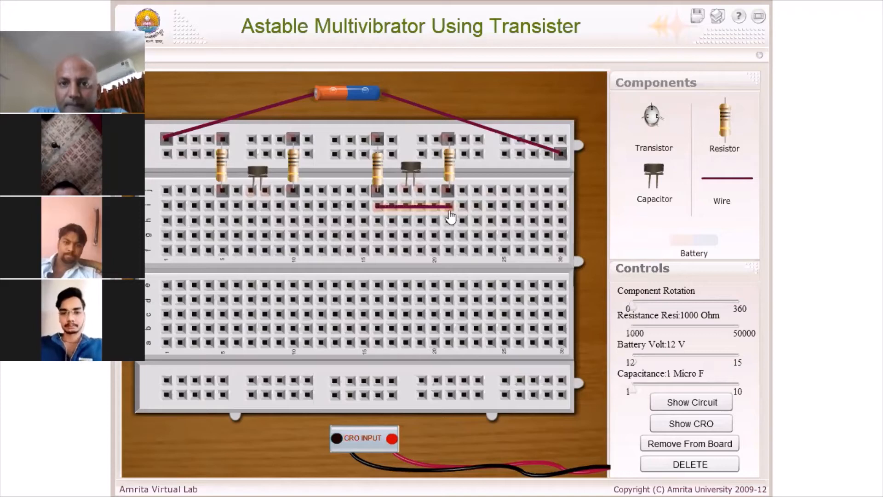
{"action": "left_click_drag", "start_coordinate": [378, 211], "coordinate": [422, 213]}
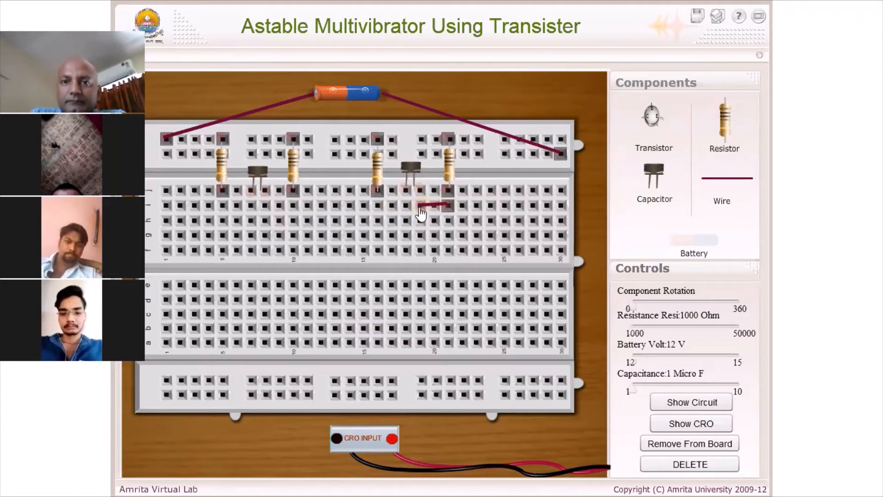
Step: Add three wires in row i linking columns 18 and 16, 8 and 10, and 7 and 5 to join the capacitors and resistors
{"action": "left_click_drag", "start_coordinate": [729, 186], "coordinate": [390, 211]}
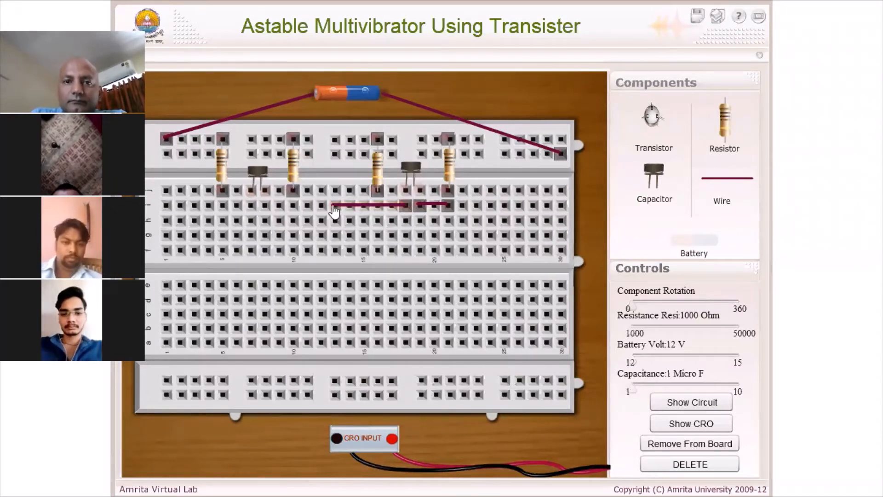
{"action": "left_click_drag", "start_coordinate": [331, 207], "coordinate": [376, 212]}
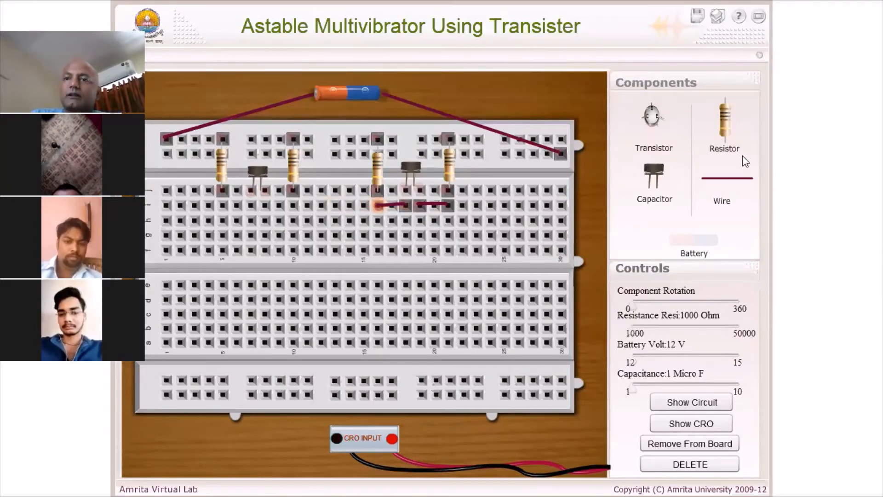
{"action": "left_click_drag", "start_coordinate": [282, 204], "coordinate": [263, 207]}
{"action": "left_click_drag", "start_coordinate": [337, 214], "coordinate": [293, 207]}
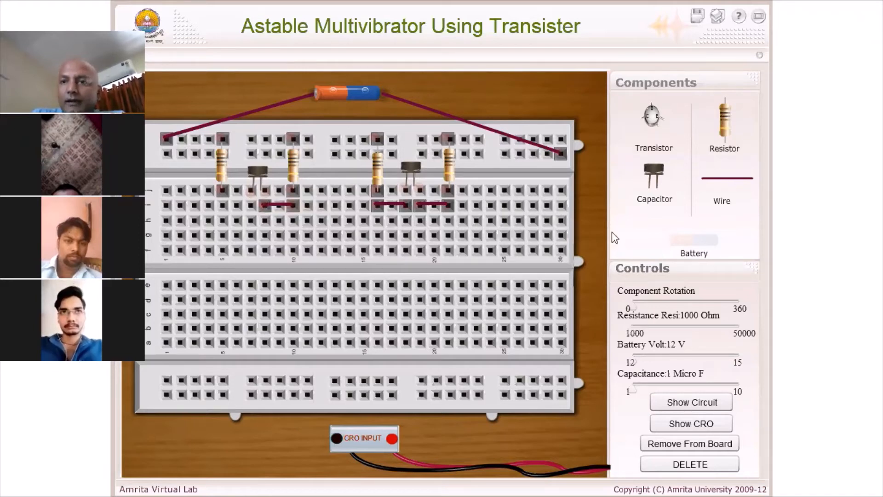
{"action": "left_click_drag", "start_coordinate": [724, 184], "coordinate": [235, 213]}
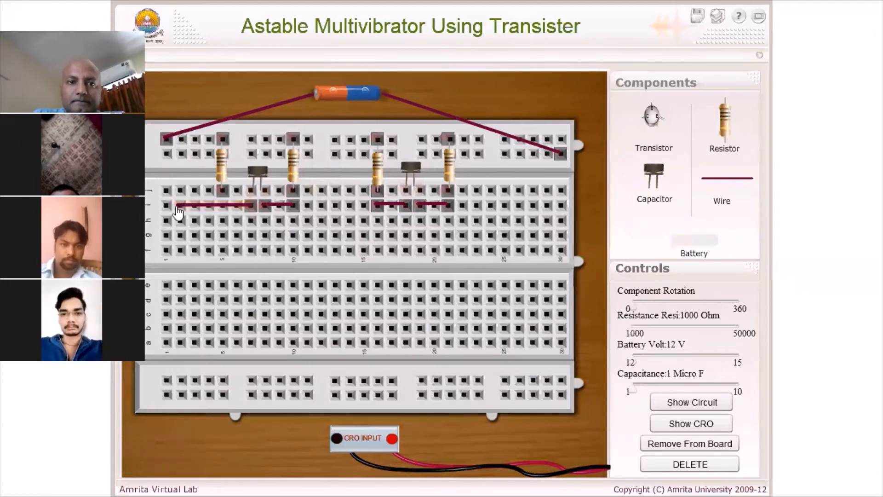
{"action": "left_click_drag", "start_coordinate": [177, 210], "coordinate": [221, 211]}
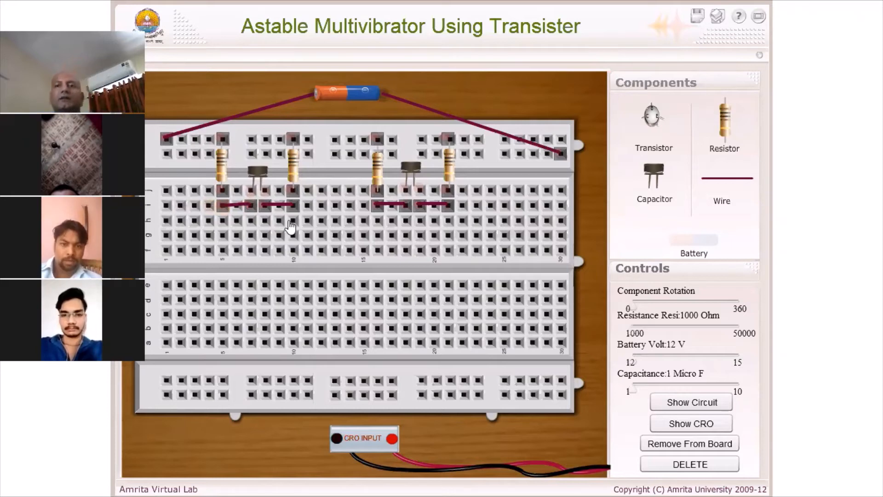
Step: Consult the circuit diagram, hide it, and place two transistors on the board's lower half, around columns 6 and 22
{"action": "left_click", "coordinate": [672, 404]}
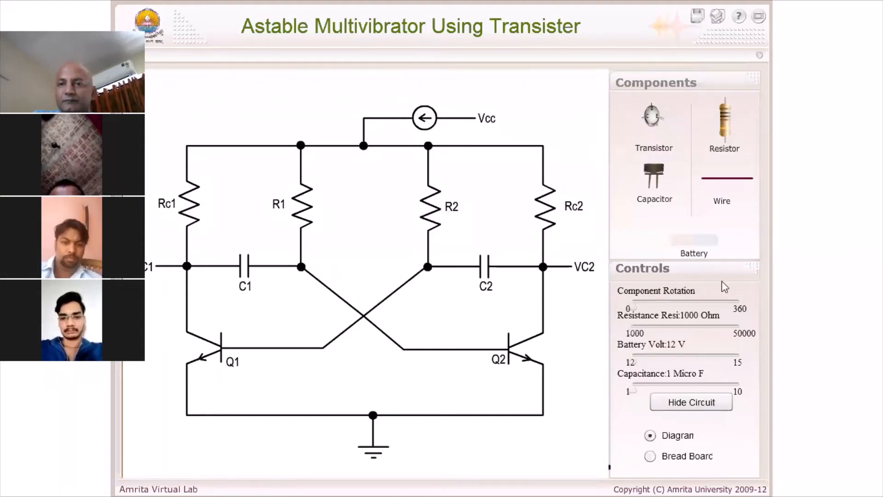
{"action": "left_click", "coordinate": [689, 404]}
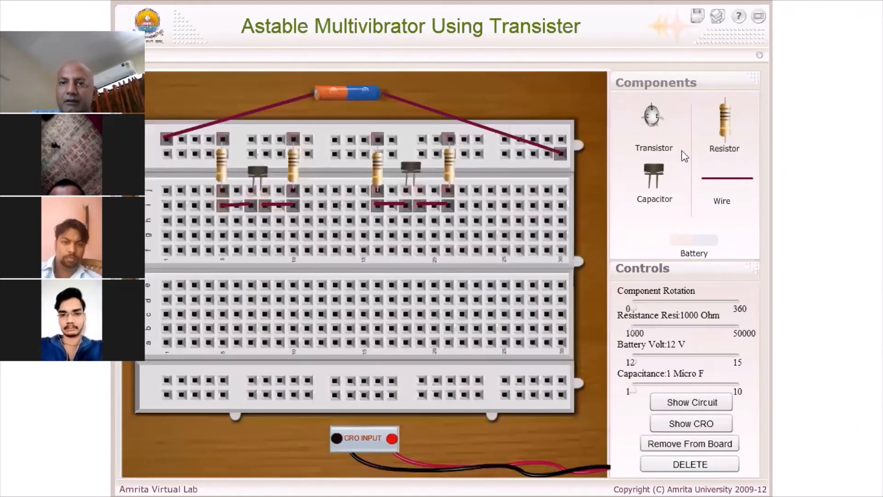
{"action": "left_click_drag", "start_coordinate": [653, 118], "coordinate": [236, 312]}
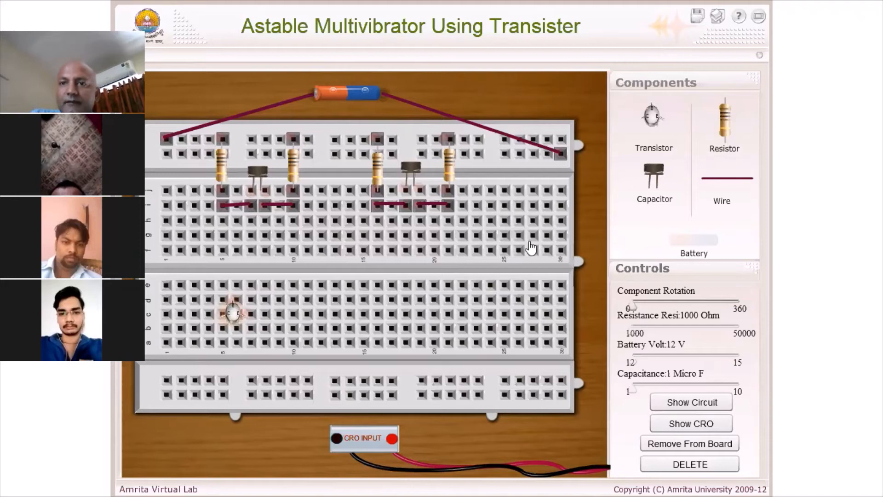
{"action": "left_click_drag", "start_coordinate": [654, 122], "coordinate": [460, 316]}
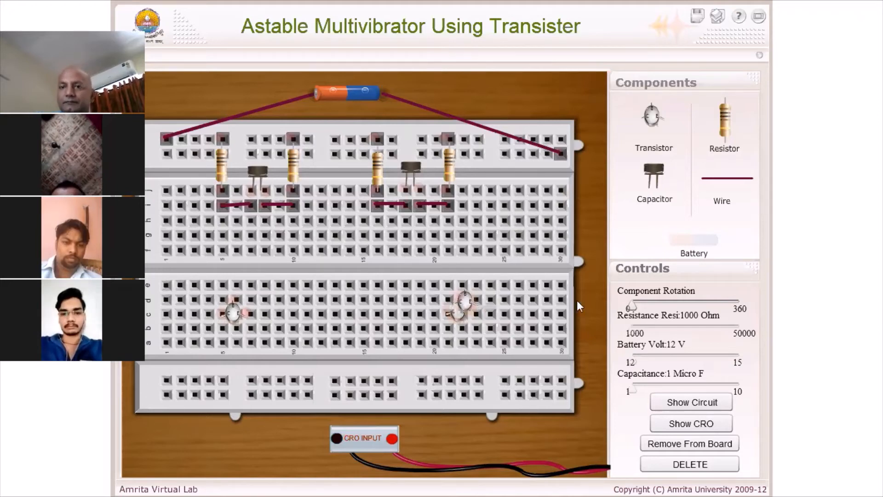
Step: Connect the leads of both transistors to holes c5, d6, c7 and c21, d22, c23
{"action": "left_click", "coordinate": [473, 312]}
{"action": "left_click", "coordinate": [461, 301]}
{"action": "left_click", "coordinate": [447, 313]}
{"action": "left_click", "coordinate": [248, 314]}
{"action": "left_click", "coordinate": [234, 302]}
{"action": "left_click", "coordinate": [223, 314]}
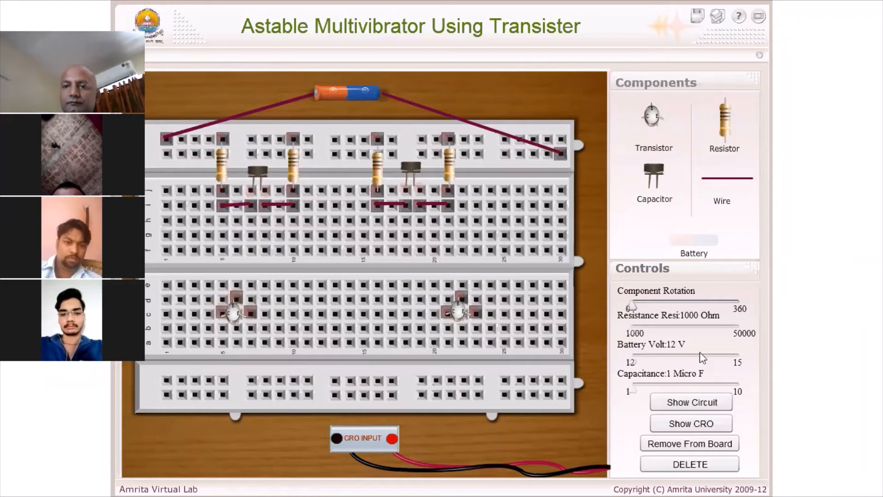
Step: Check the emitter connection in the circuit diagram and wire the two transistors together in row b from column 23 to column 7
{"action": "left_click", "coordinate": [676, 410]}
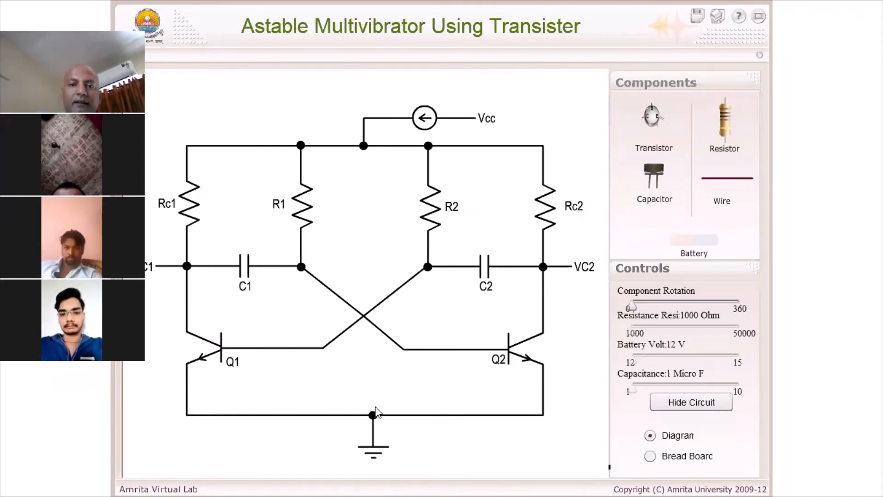
{"action": "left_click", "coordinate": [692, 403]}
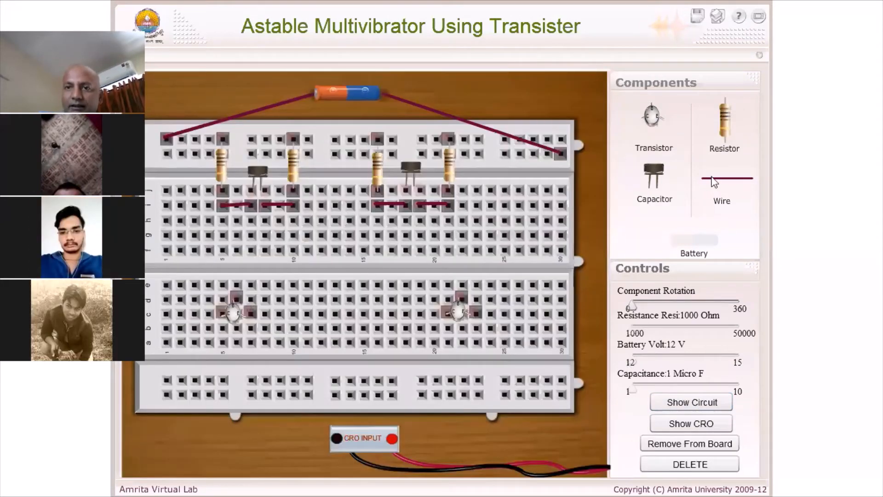
{"action": "left_click_drag", "start_coordinate": [712, 186], "coordinate": [460, 339]}
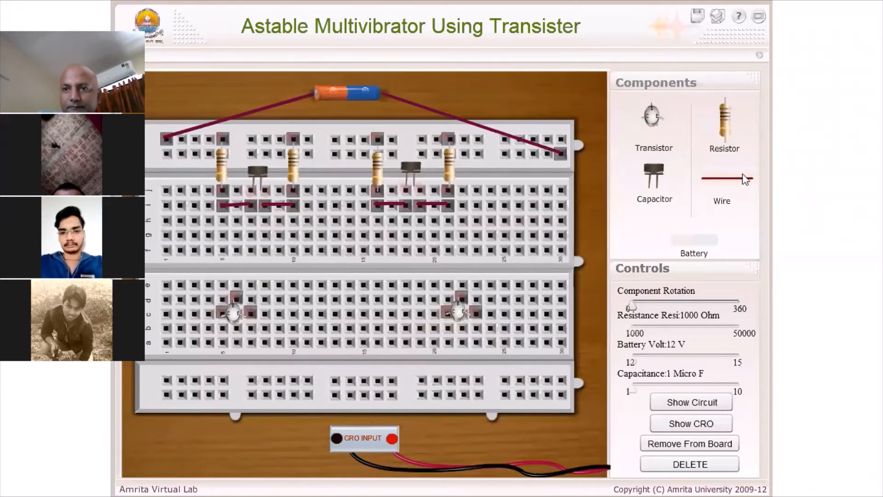
{"action": "left_click_drag", "start_coordinate": [463, 359], "coordinate": [460, 333]}
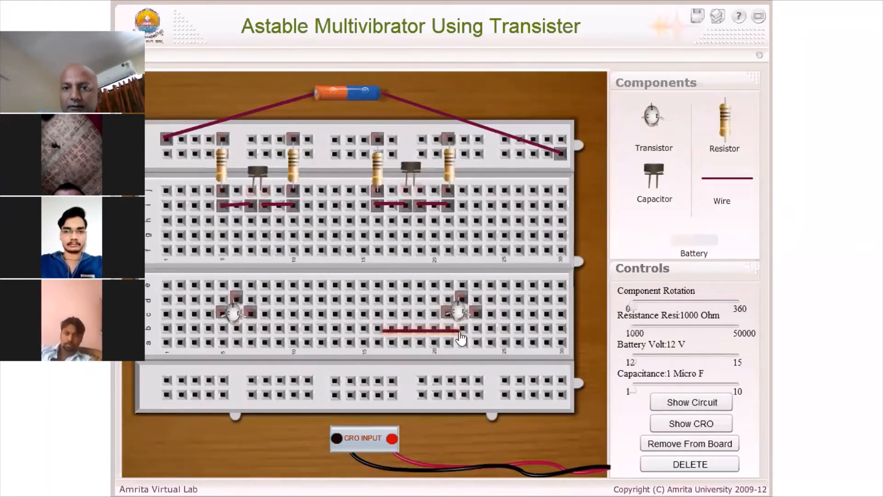
{"action": "left_click_drag", "start_coordinate": [467, 333], "coordinate": [474, 332]}
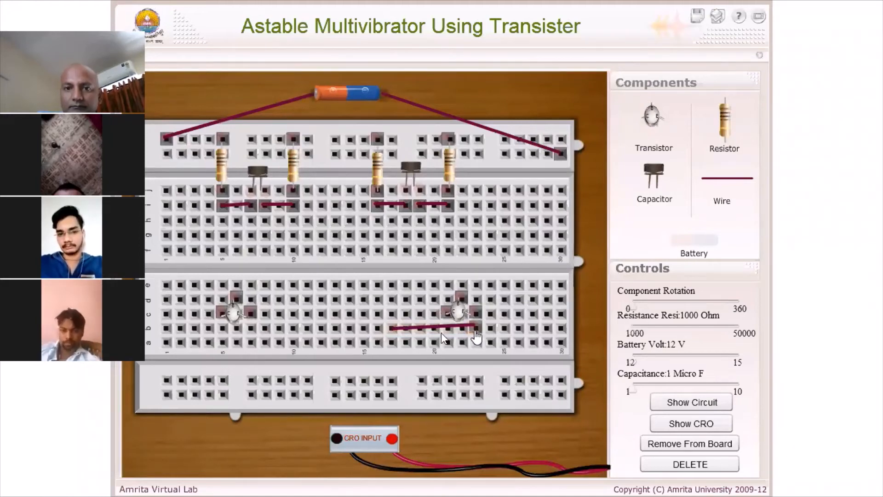
{"action": "left_click_drag", "start_coordinate": [391, 332], "coordinate": [249, 330]}
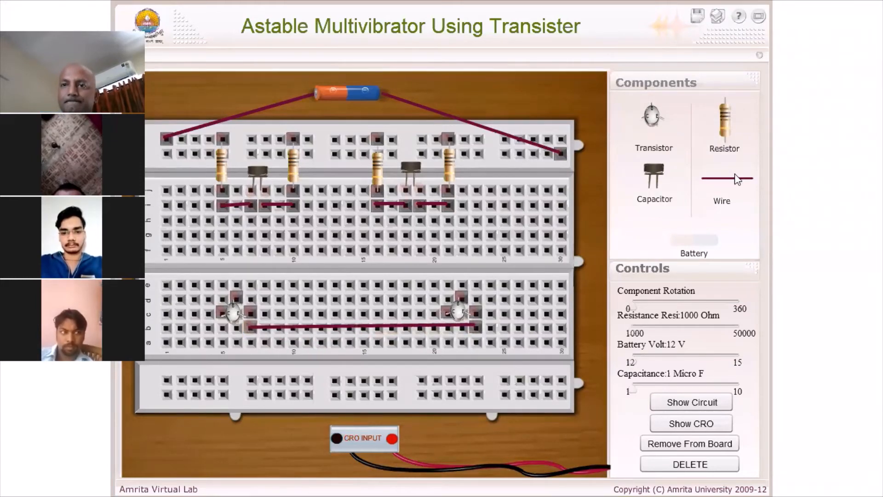
Step: Add a wire from row b, column 10, down to the second row of the lower rail
{"action": "left_click_drag", "start_coordinate": [736, 179], "coordinate": [324, 338]}
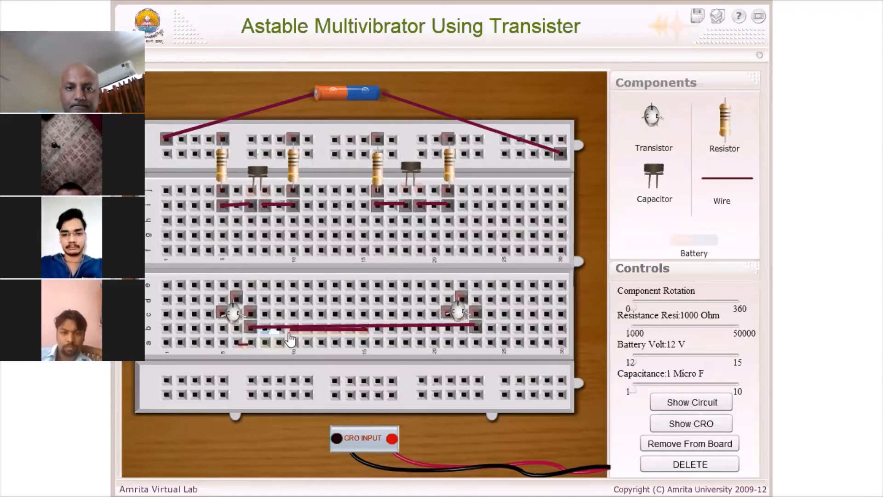
{"action": "left_click", "coordinate": [291, 333]}
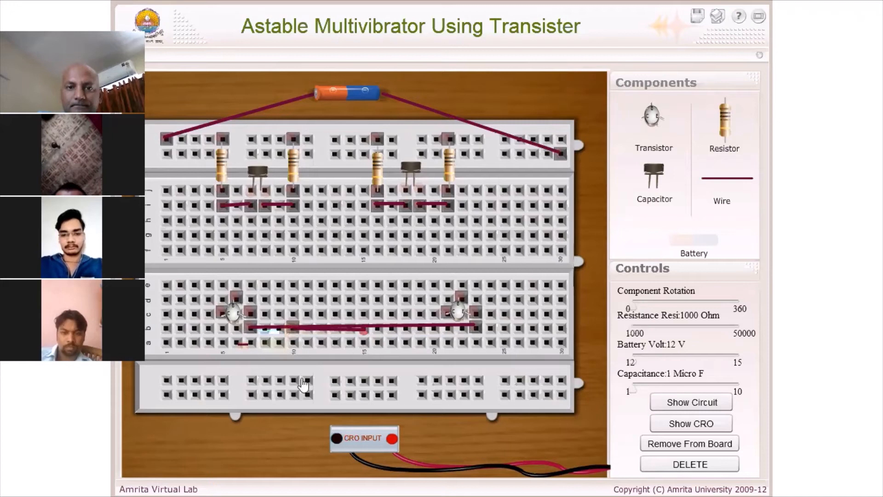
{"action": "left_click", "coordinate": [290, 394]}
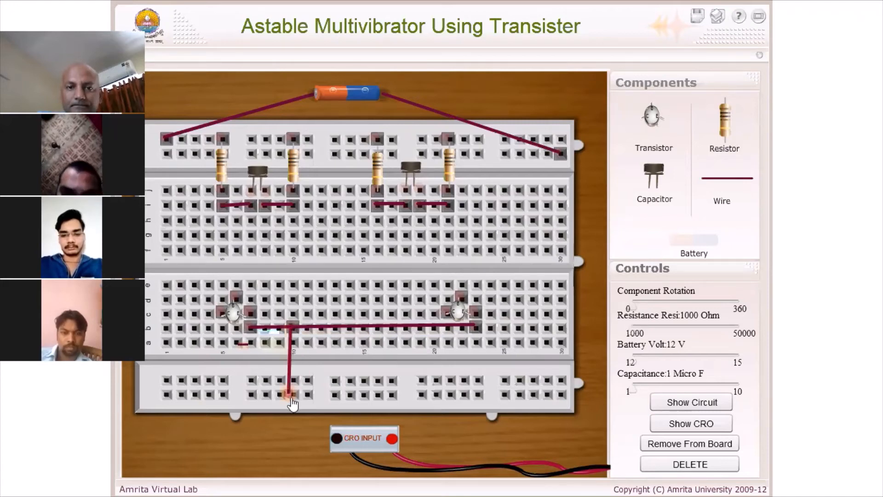
{"action": "left_click_drag", "start_coordinate": [289, 398], "coordinate": [292, 400]}
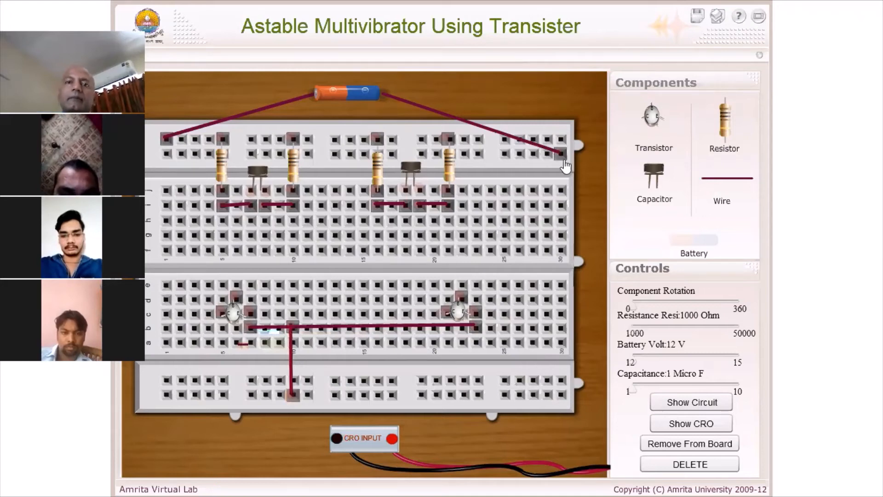
Step: Wire the upper rail's second row, beside the battery connection, to the last hole in the lower rail's second row
{"action": "mouse_move", "coordinate": [704, 186]}
{"action": "left_mouse_down"}
{"action": "mouse_move", "coordinate": [545, 177]}
{"action": "mouse_move", "coordinate": [515, 162]}
{"action": "mouse_move", "coordinate": [534, 161]}
{"action": "mouse_move", "coordinate": [478, 160]}
{"action": "mouse_move", "coordinate": [510, 318]}
{"action": "mouse_move", "coordinate": [561, 397]}
{"action": "left_mouse_up"}
{"action": "left_click", "coordinate": [544, 159]}
{"action": "left_click", "coordinate": [561, 399]}
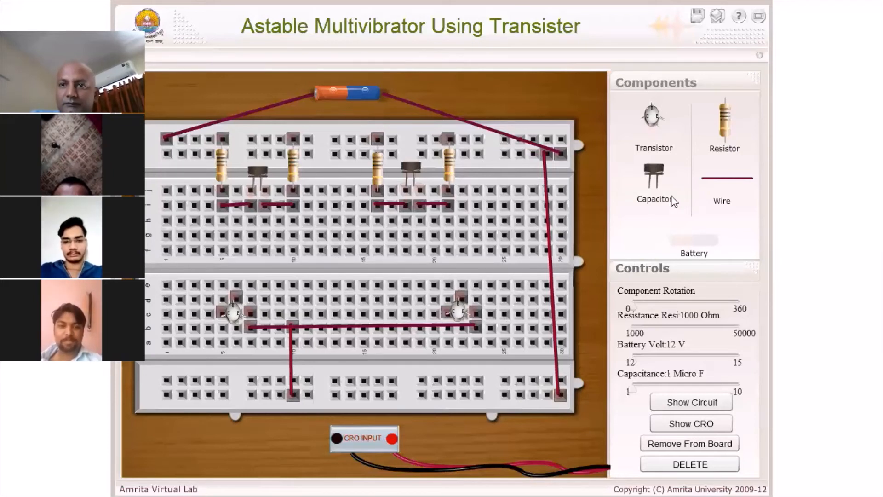
Step: Bridge the centre gap at column 5 with a wire from row f to row e
{"action": "left_click_drag", "start_coordinate": [733, 181], "coordinate": [151, 254]}
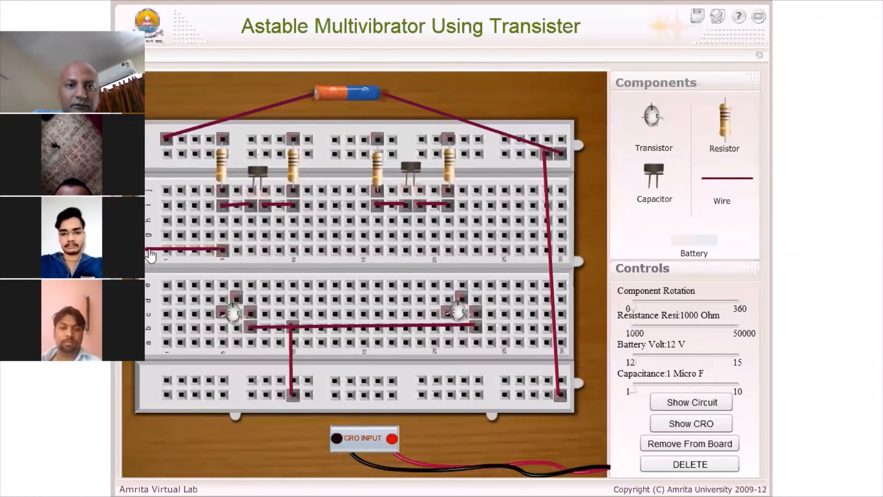
{"action": "mouse_move", "coordinate": [156, 264]}
{"action": "left_mouse_down"}
{"action": "mouse_move", "coordinate": [219, 301]}
{"action": "mouse_move", "coordinate": [222, 291]}
{"action": "left_mouse_up"}
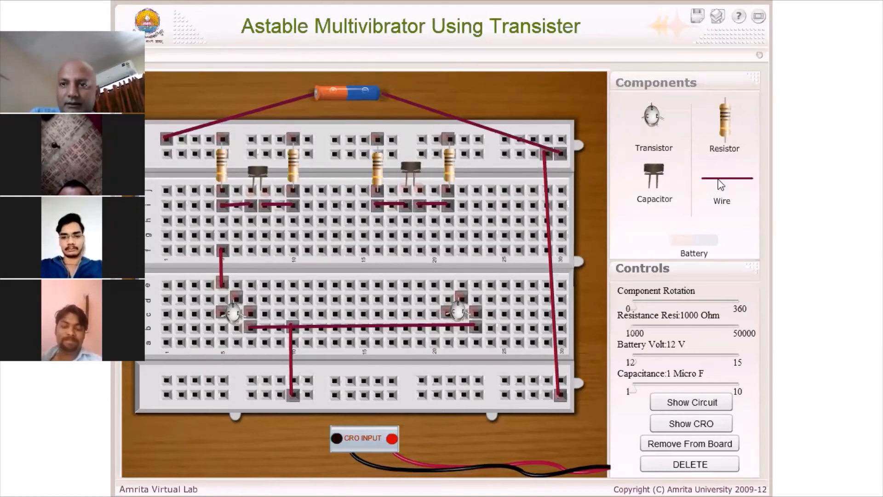
Step: Connect column 18 to the first transistor's d6 lead with a row g wire to column 6 and a wire from f6 to e6
{"action": "left_click_drag", "start_coordinate": [716, 184], "coordinate": [359, 240]}
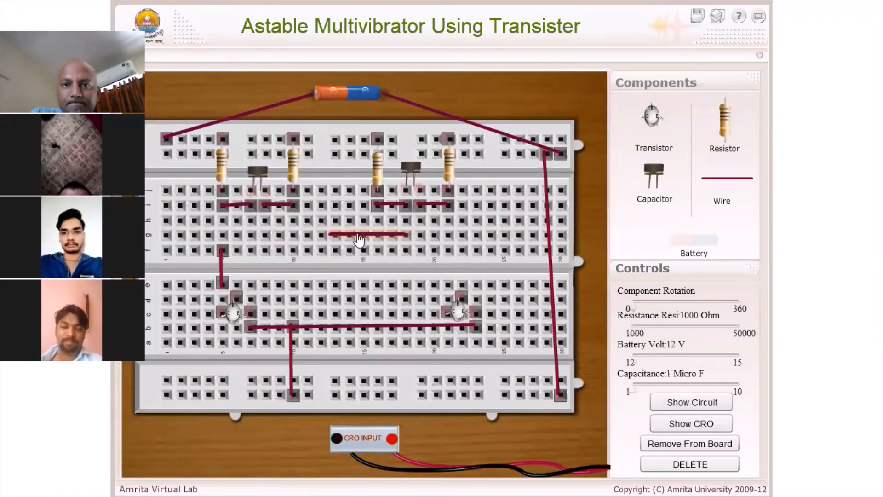
{"action": "left_click", "coordinate": [401, 236]}
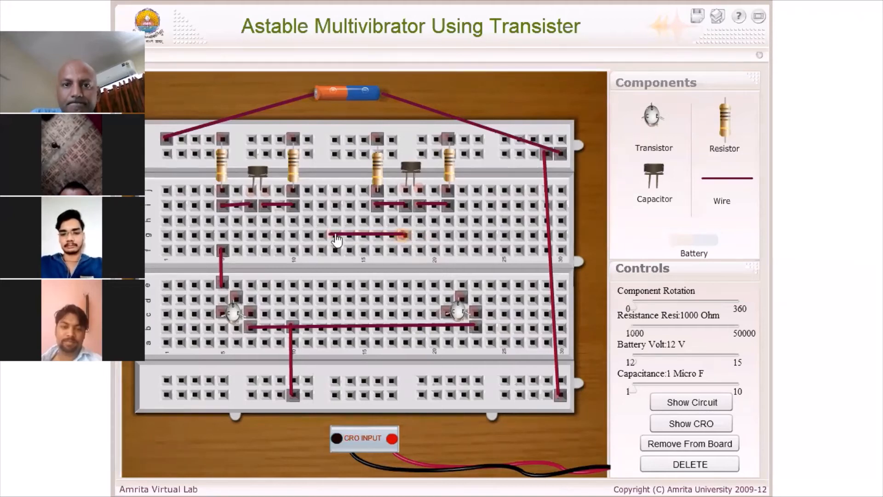
{"action": "left_click_drag", "start_coordinate": [330, 235], "coordinate": [236, 236]}
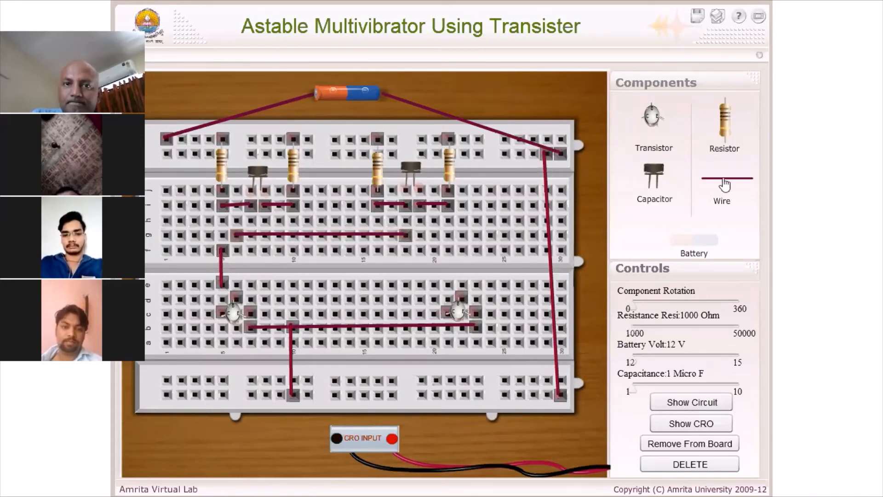
{"action": "left_click", "coordinate": [286, 252]}
{"action": "left_click_drag", "start_coordinate": [286, 253], "coordinate": [237, 251]}
{"action": "mouse_move", "coordinate": [360, 254]}
{"action": "left_mouse_down"}
{"action": "mouse_move", "coordinate": [335, 282]}
{"action": "mouse_move", "coordinate": [236, 291]}
{"action": "left_mouse_up"}
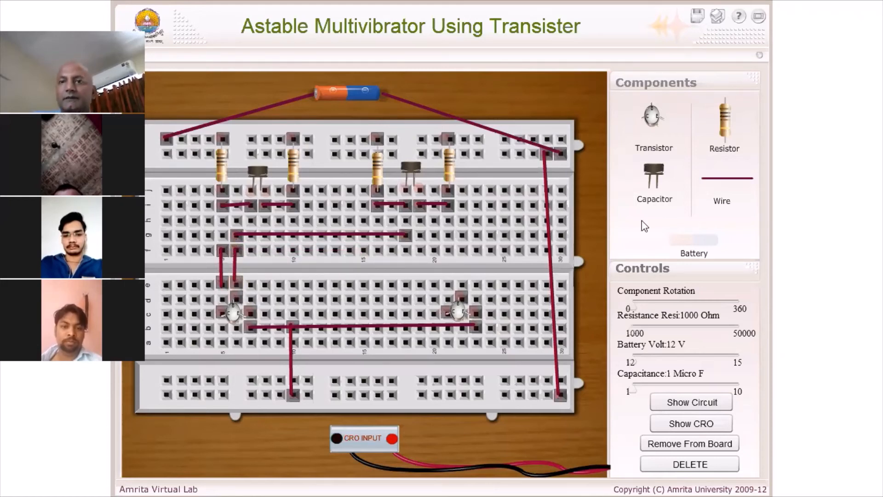
Step: Connect column 8 to the second transistor's d22 lead with a row h wire to column 22 and a wire from f22 to e22
{"action": "left_click_drag", "start_coordinate": [738, 180], "coordinate": [294, 227]}
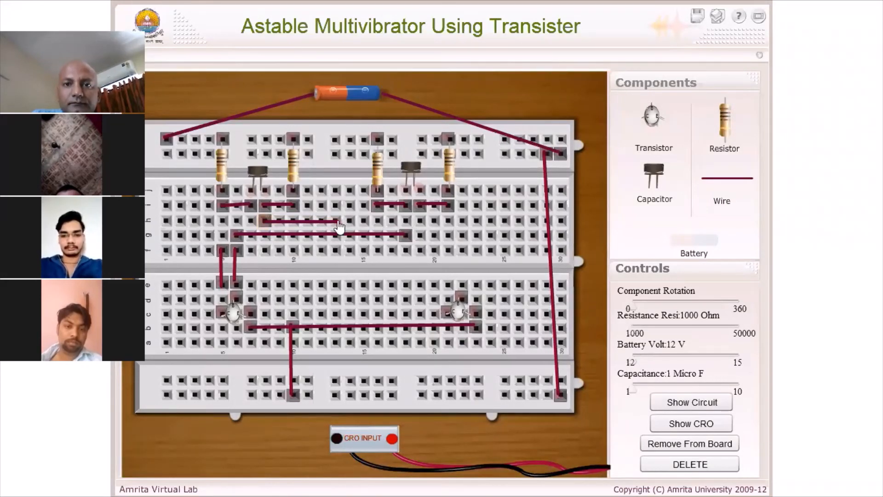
{"action": "left_click_drag", "start_coordinate": [339, 225], "coordinate": [463, 221]}
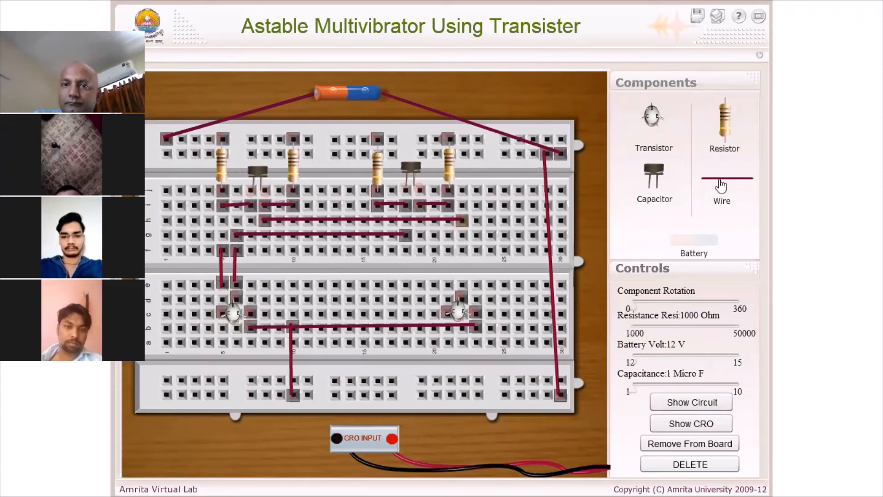
{"action": "left_click_drag", "start_coordinate": [721, 185], "coordinate": [463, 257]}
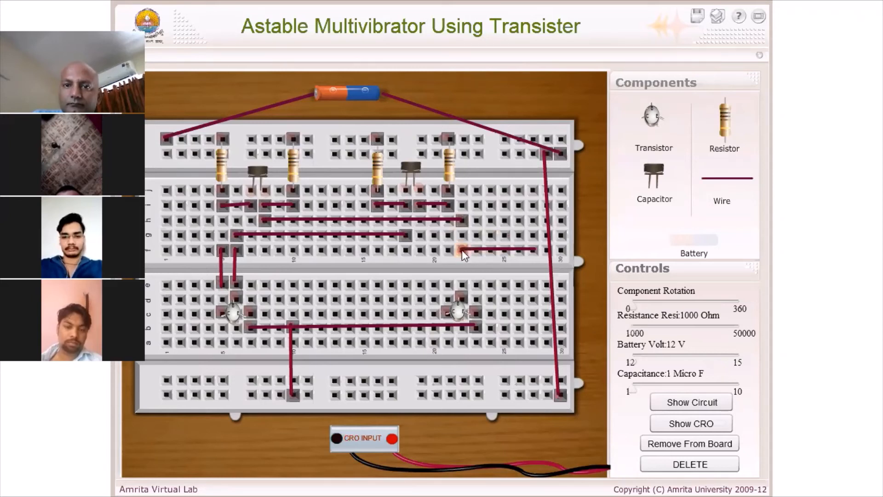
{"action": "left_click_drag", "start_coordinate": [542, 251], "coordinate": [462, 286]}
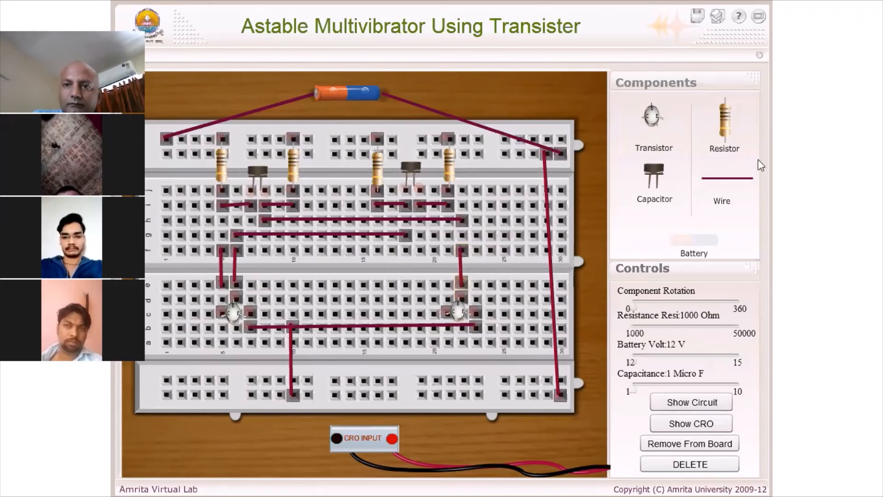
Step: Bridge the centre gap at column 21 with a wire from row f to row e
{"action": "left_click_drag", "start_coordinate": [735, 179], "coordinate": [484, 258]}
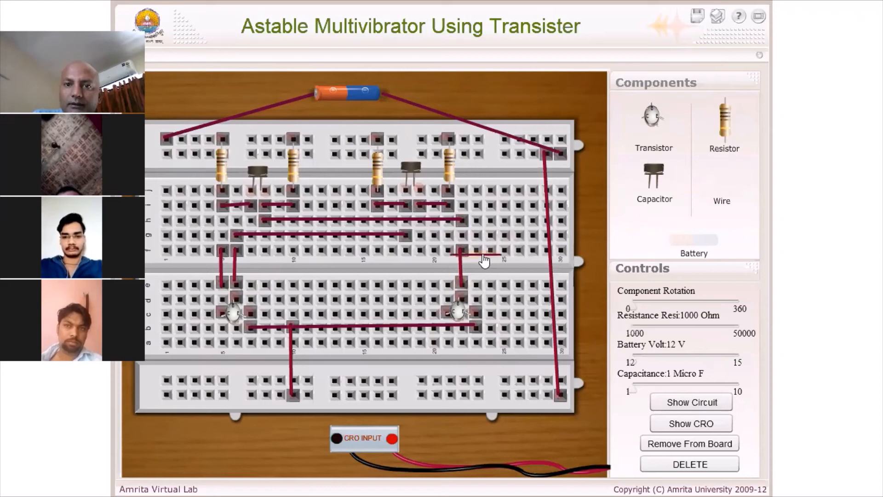
{"action": "left_click", "coordinate": [446, 252]}
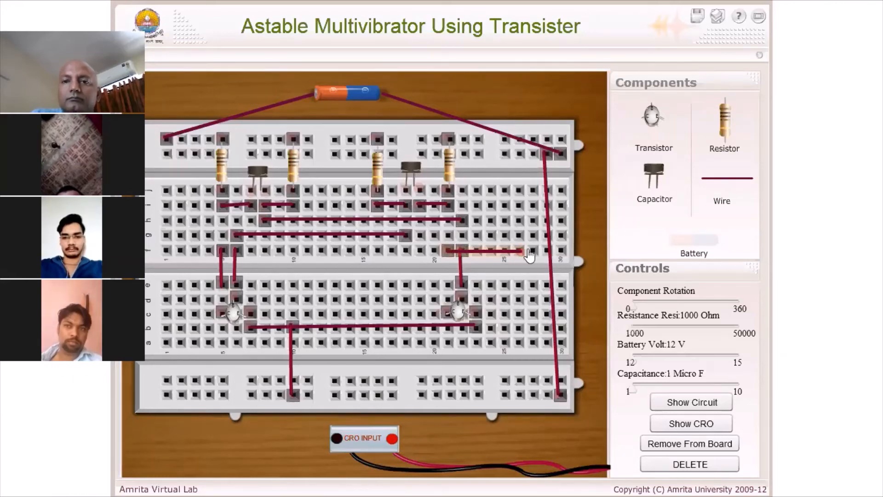
{"action": "mouse_move", "coordinate": [522, 252]}
{"action": "left_mouse_down"}
{"action": "mouse_move", "coordinate": [497, 291]}
{"action": "mouse_move", "coordinate": [448, 288]}
{"action": "left_mouse_up"}
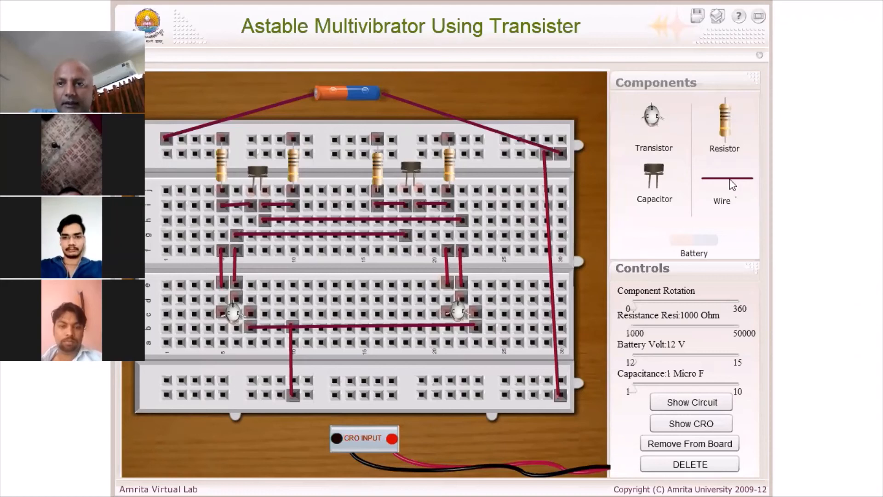
Step: Connect column 21 to the bottom rail's upper row with a row g wire to column 26 and a wire from f26 down to the rail
{"action": "left_click_drag", "start_coordinate": [731, 182], "coordinate": [477, 244]}
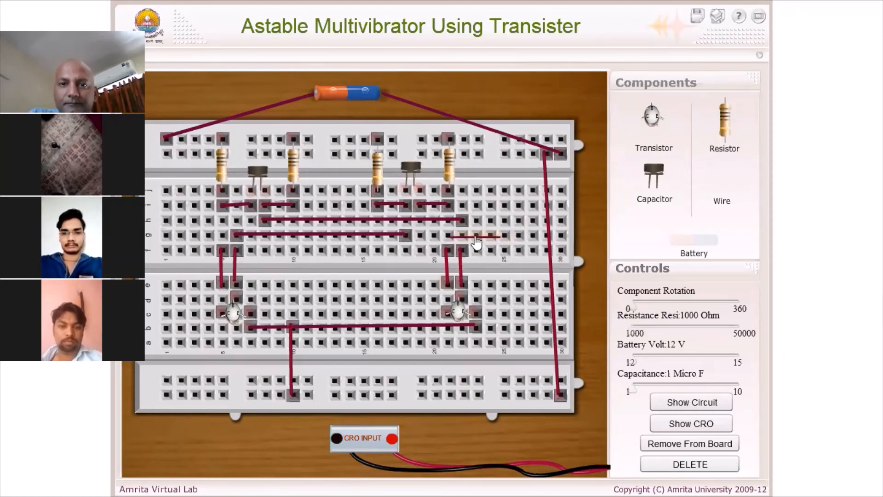
{"action": "left_click_drag", "start_coordinate": [449, 246], "coordinate": [448, 243]}
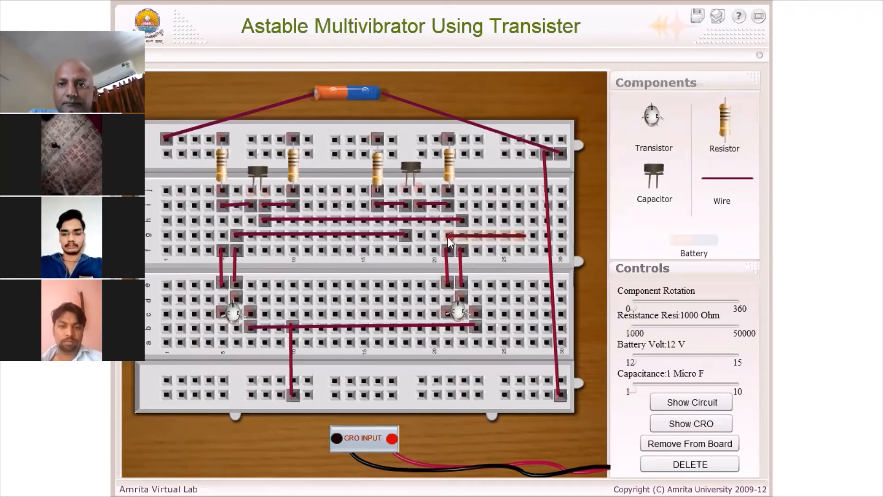
{"action": "left_click", "coordinate": [520, 237]}
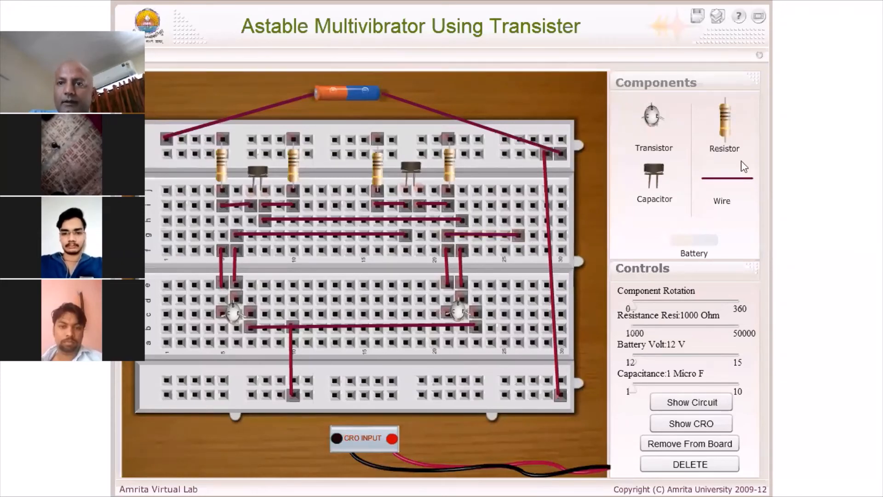
{"action": "left_click", "coordinate": [554, 254]}
{"action": "left_click", "coordinate": [517, 254]}
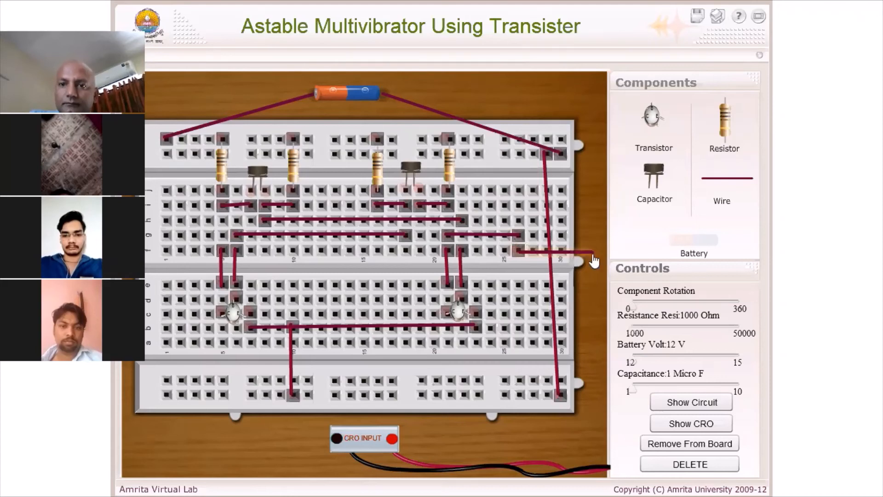
{"action": "left_click_drag", "start_coordinate": [593, 252], "coordinate": [547, 324]}
{"action": "left_click_drag", "start_coordinate": [512, 371], "coordinate": [520, 381]}
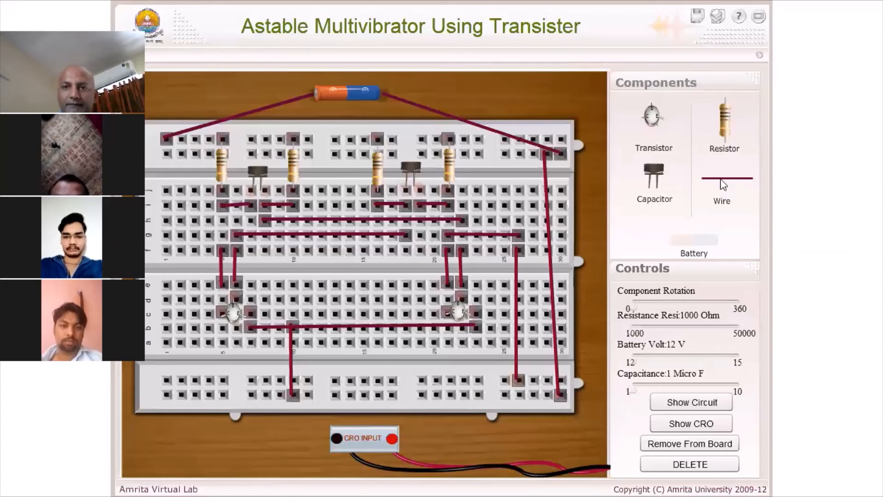
Step: Wire the CRO input's black terminal to the bottom rail's lower row and its red terminal to the rail's upper row
{"action": "left_click_drag", "start_coordinate": [715, 180], "coordinate": [477, 313]}
{"action": "left_click_drag", "start_coordinate": [338, 416], "coordinate": [335, 394]}
{"action": "left_click_drag", "start_coordinate": [375, 427], "coordinate": [336, 439]}
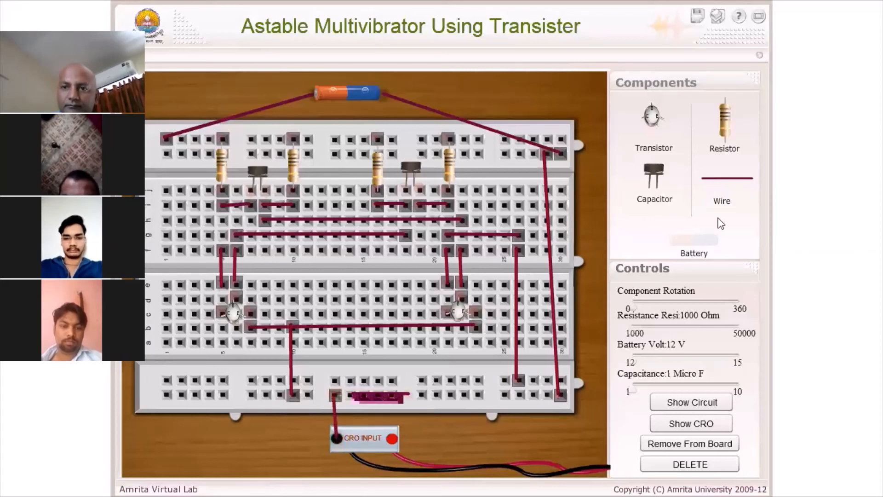
{"action": "left_click_drag", "start_coordinate": [576, 309], "coordinate": [389, 381]}
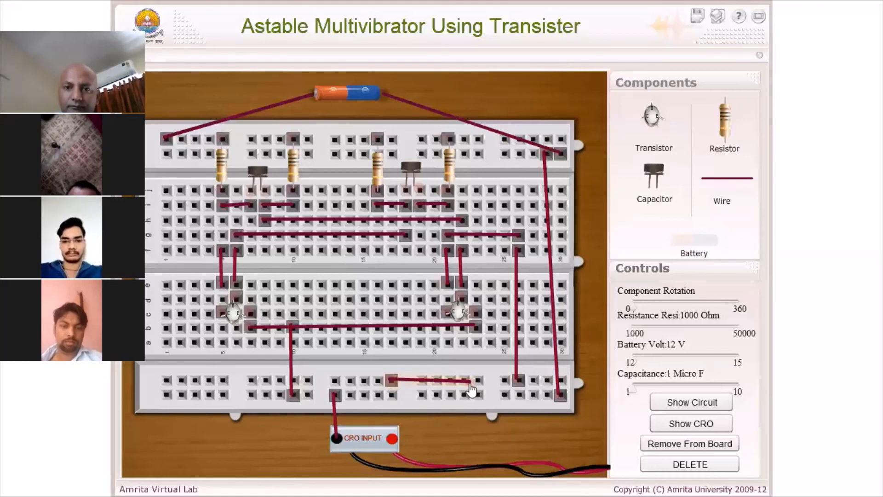
{"action": "left_click_drag", "start_coordinate": [471, 390], "coordinate": [390, 441]}
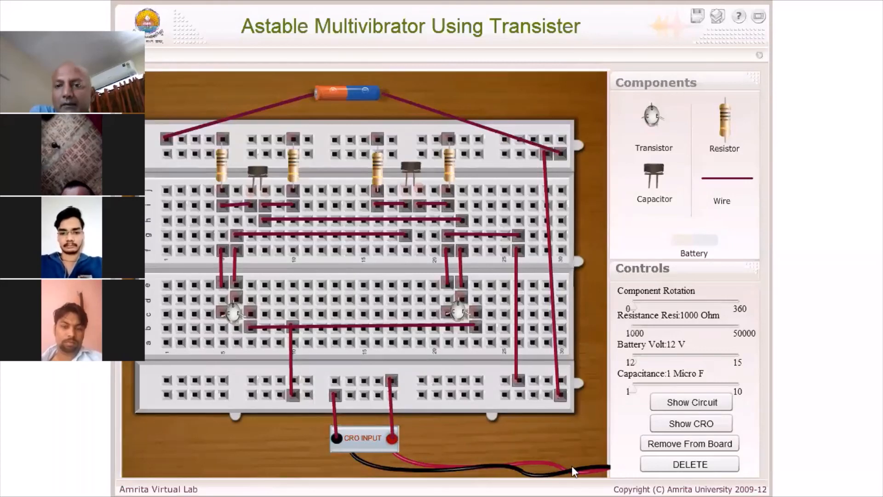
Step: Show the CRO to check the circuit's output trace
{"action": "left_click", "coordinate": [693, 423]}
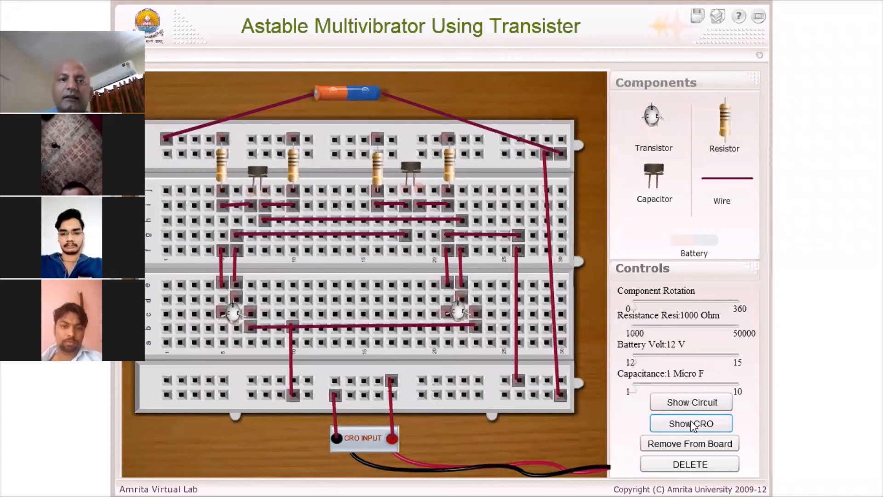
{"action": "left_click", "coordinate": [693, 425]}
{"action": "left_click", "coordinate": [693, 424]}
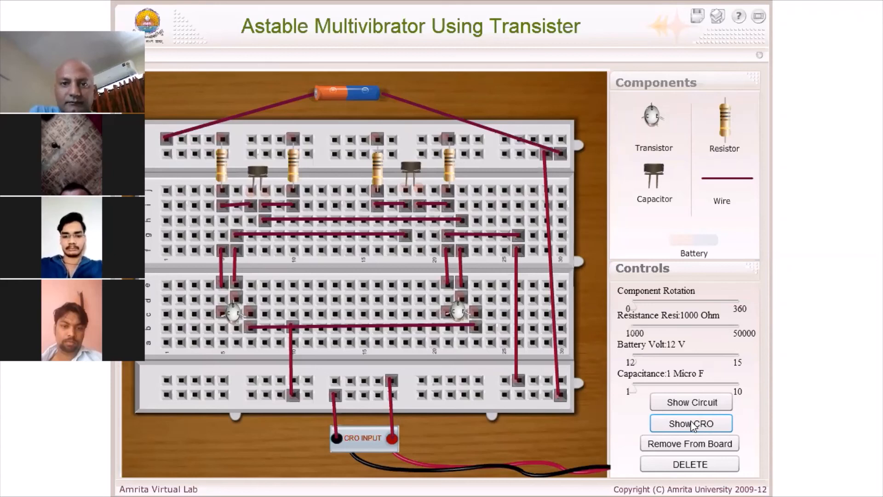
{"action": "left_click", "coordinate": [694, 426]}
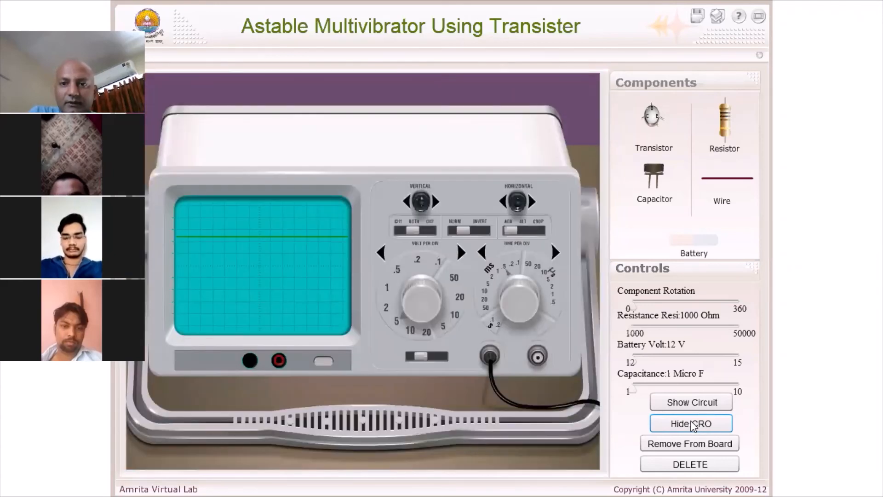
Step: Reroute the emitter ground wire from a7 to the bottom rail's lower row, and show the CRO again
{"action": "left_click", "coordinate": [662, 424]}
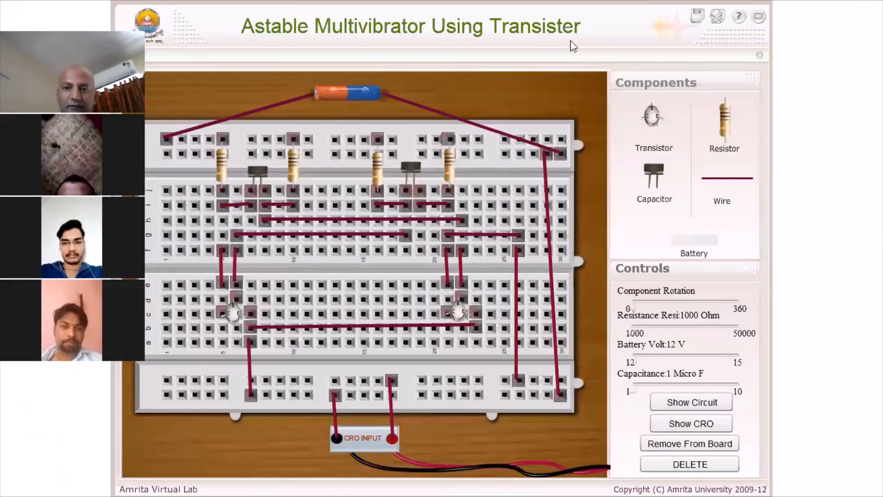
{"action": "left_click", "coordinate": [691, 423]}
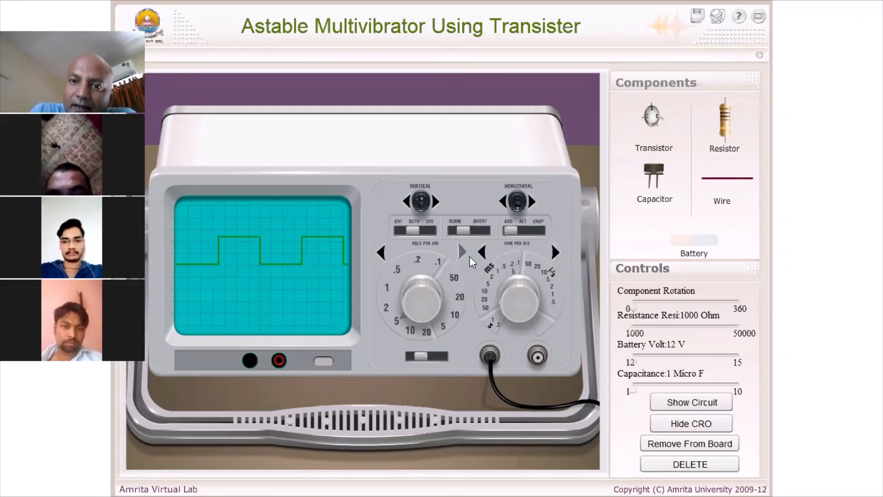
Step: Set the CRO's time per division to 0.1 ms
{"action": "left_click", "coordinate": [557, 253]}
{"action": "left_click", "coordinate": [559, 252]}
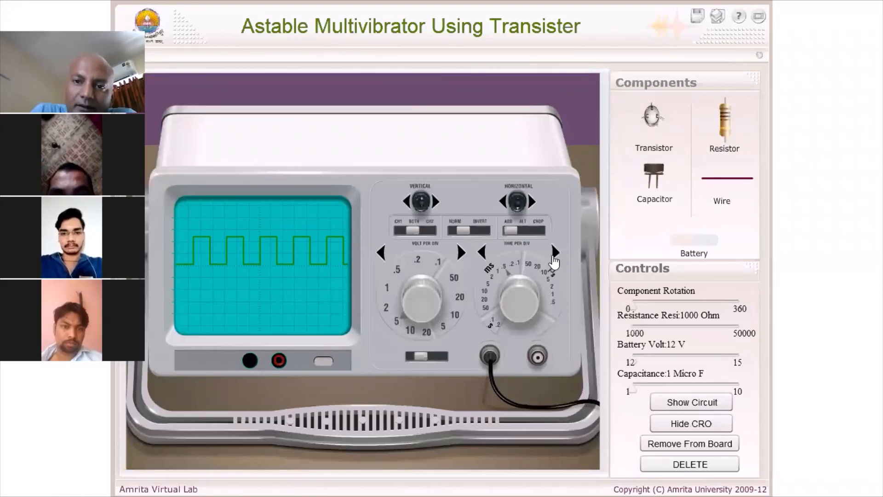
{"action": "left_click", "coordinate": [554, 261]}
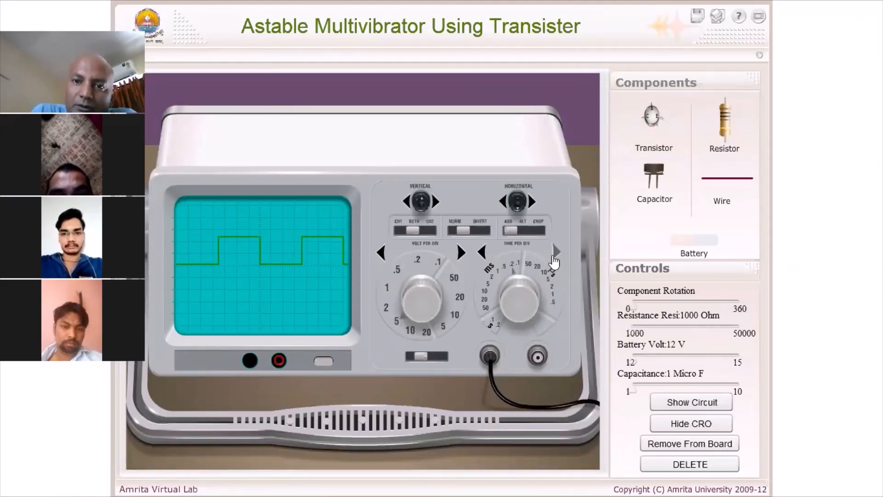
{"action": "left_click", "coordinate": [554, 260]}
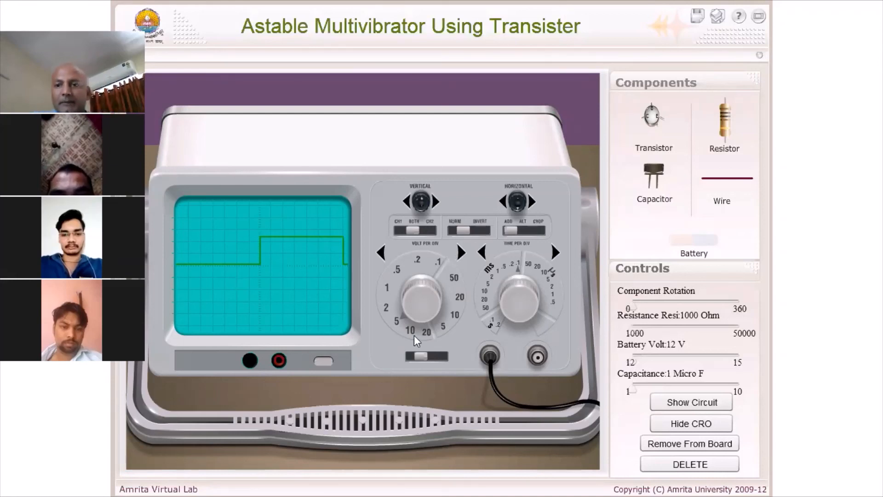
Step: Hide the CRO and set the resistance of the column 5 resistor to about 2080 ohm
{"action": "left_click", "coordinate": [682, 423]}
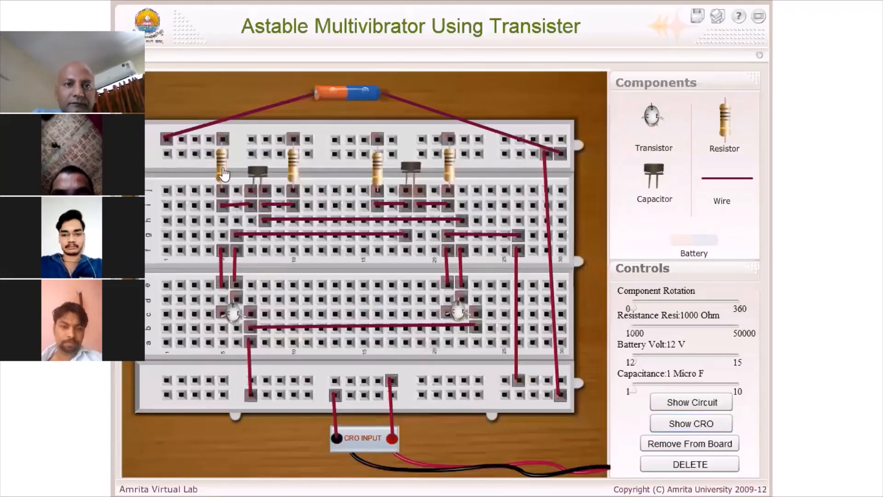
{"action": "left_click", "coordinate": [634, 331]}
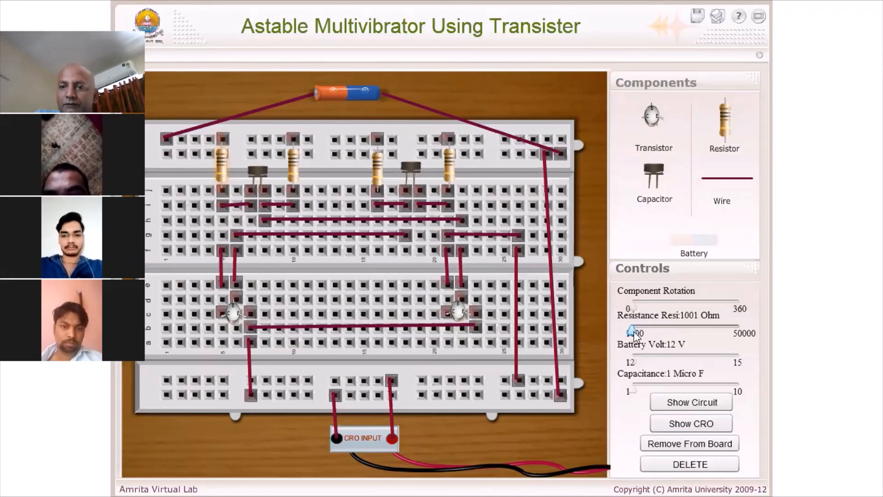
{"action": "left_click", "coordinate": [634, 331]}
{"action": "left_click", "coordinate": [633, 332]}
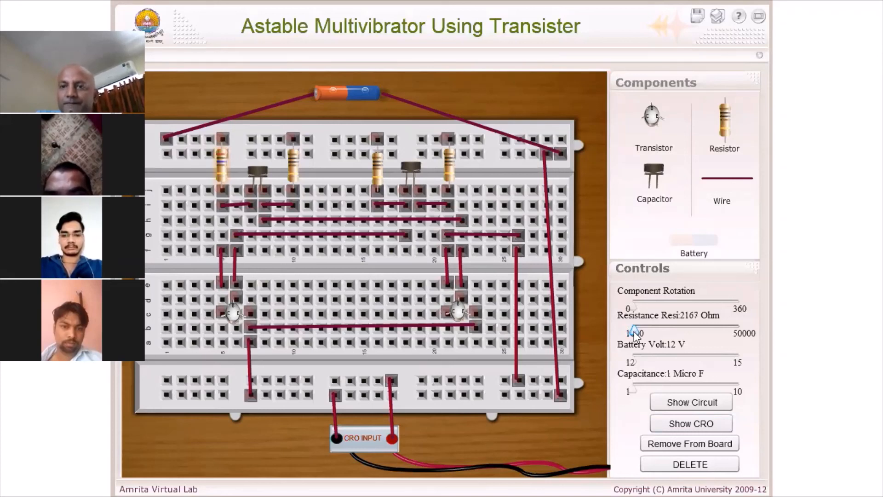
{"action": "left_click", "coordinate": [634, 331]}
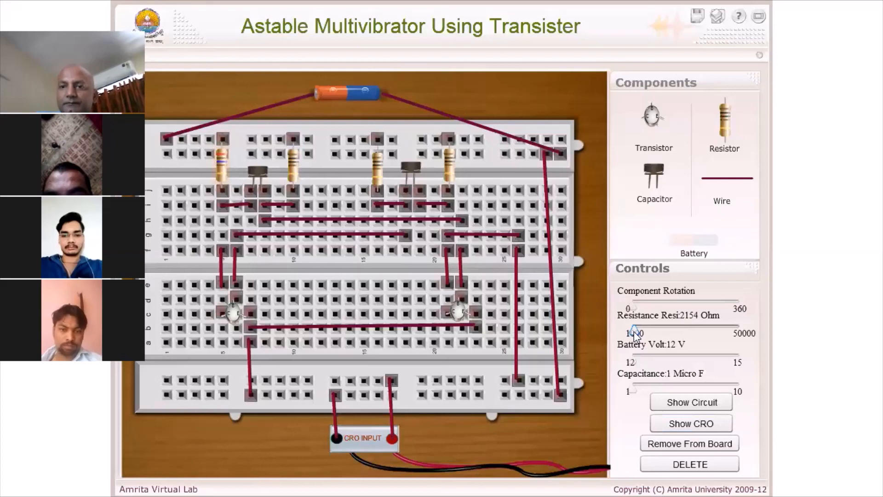
{"action": "left_click", "coordinate": [634, 332]}
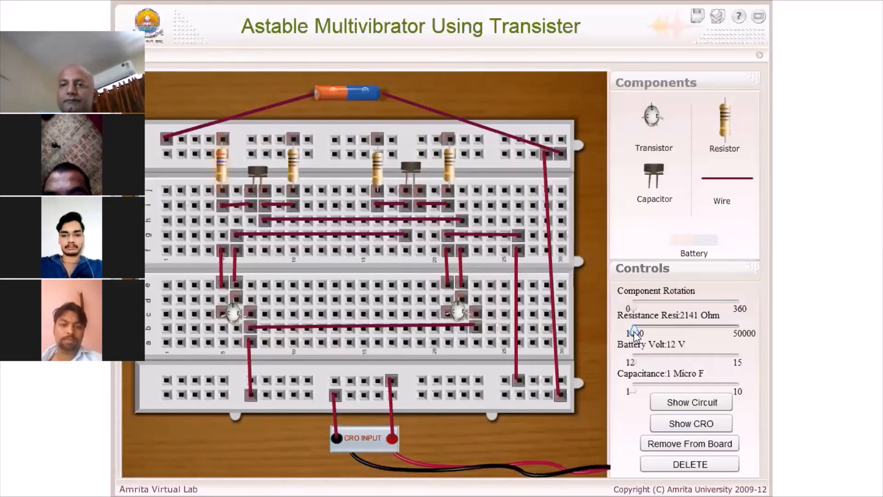
{"action": "left_click", "coordinate": [633, 331]}
{"action": "left_click", "coordinate": [634, 331]}
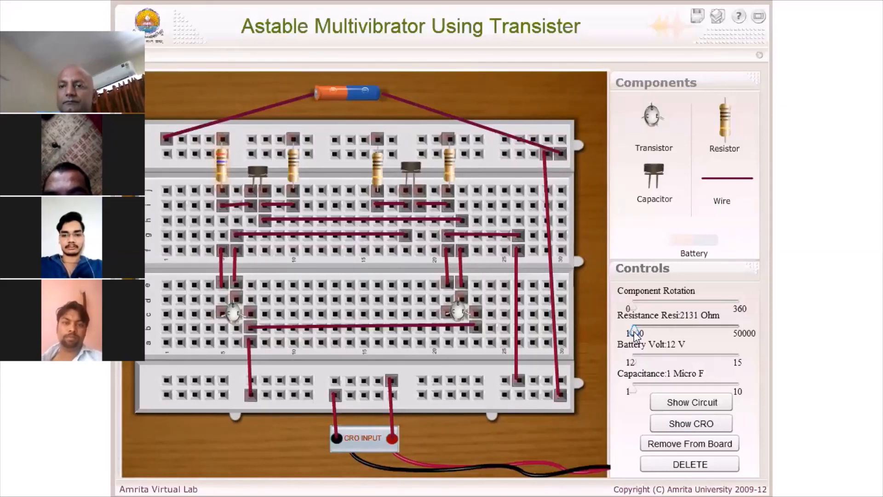
{"action": "left_click", "coordinate": [633, 331]}
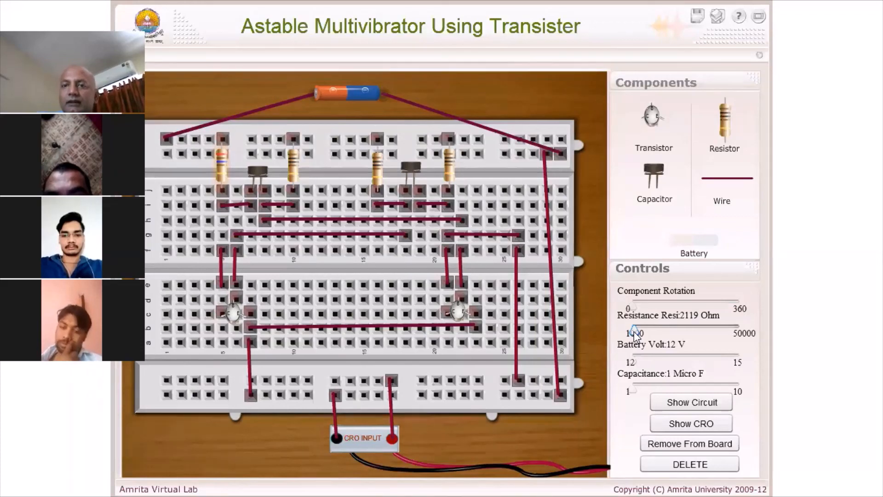
{"action": "left_click", "coordinate": [633, 331]}
{"action": "left_click", "coordinate": [633, 331]}
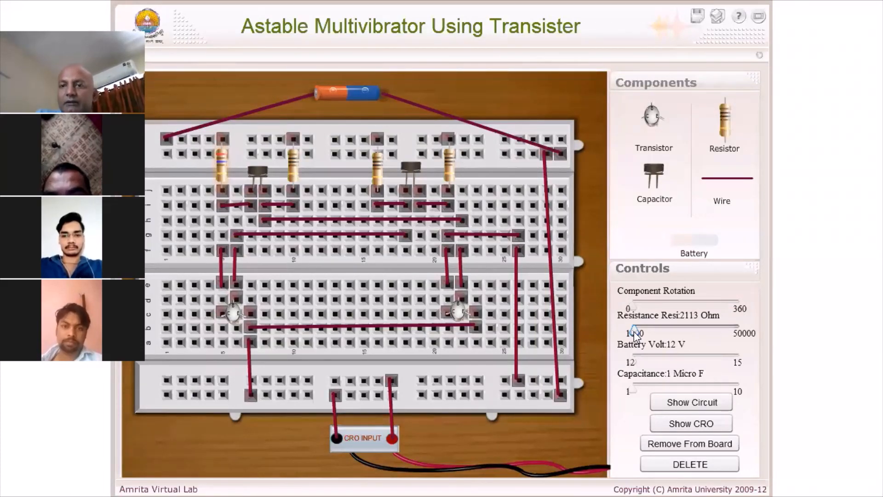
{"action": "left_click", "coordinate": [634, 331]}
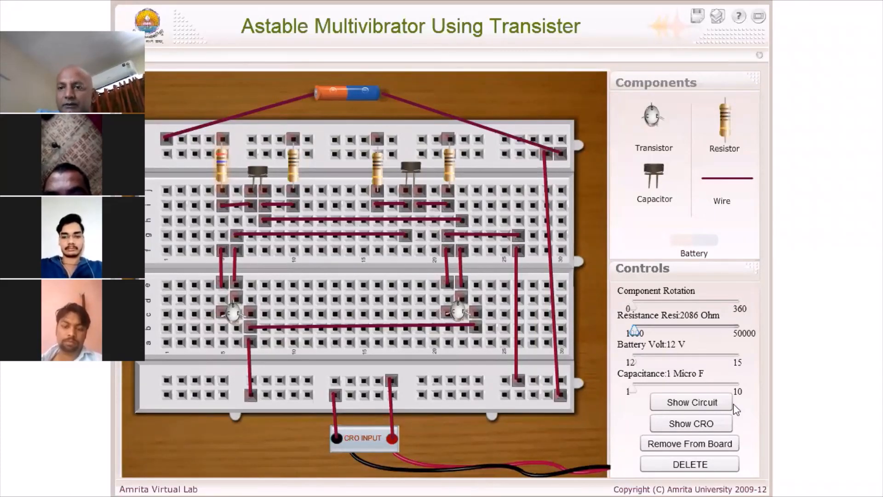
Step: Show the CRO and set its time per division to 0.5 ms
{"action": "left_click", "coordinate": [700, 424]}
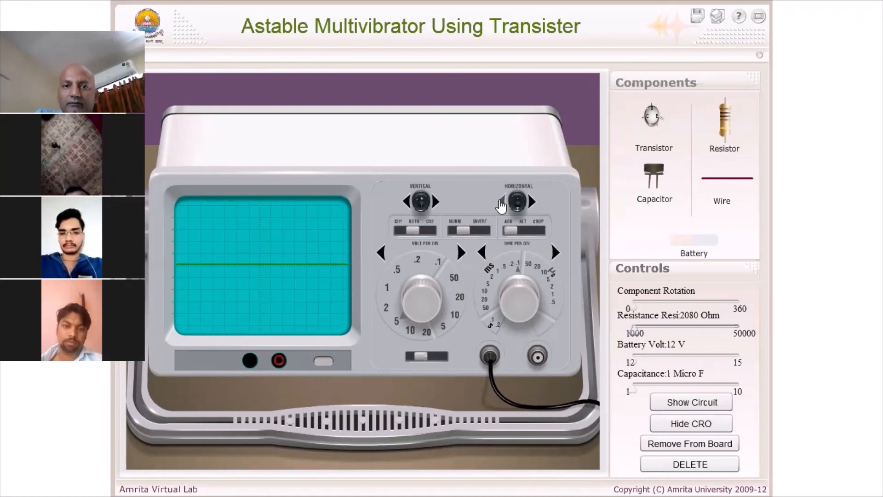
{"action": "left_click", "coordinate": [482, 253]}
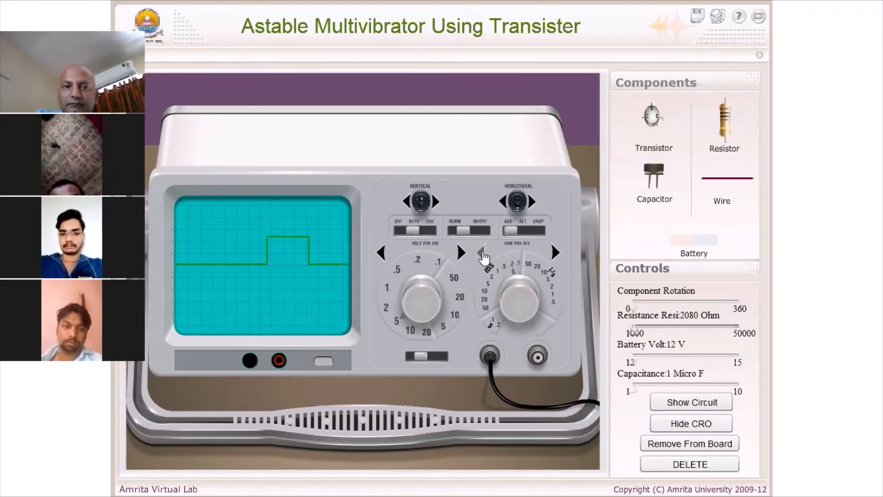
{"action": "left_click", "coordinate": [482, 253]}
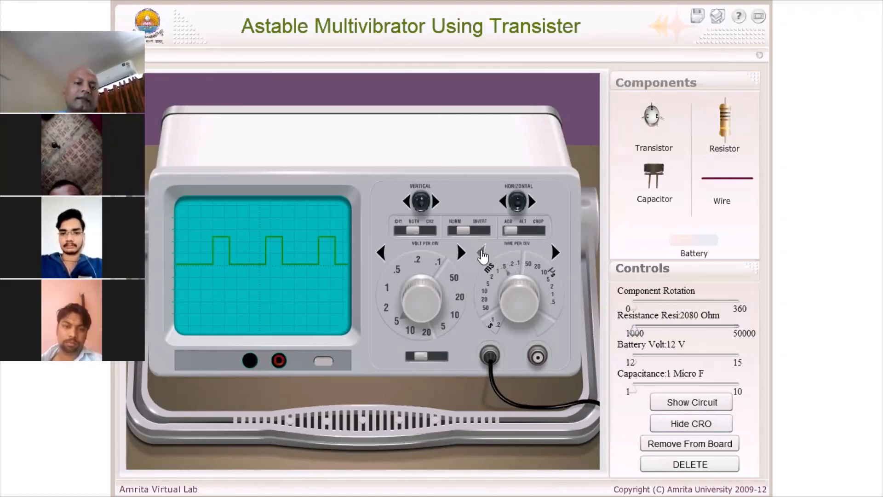